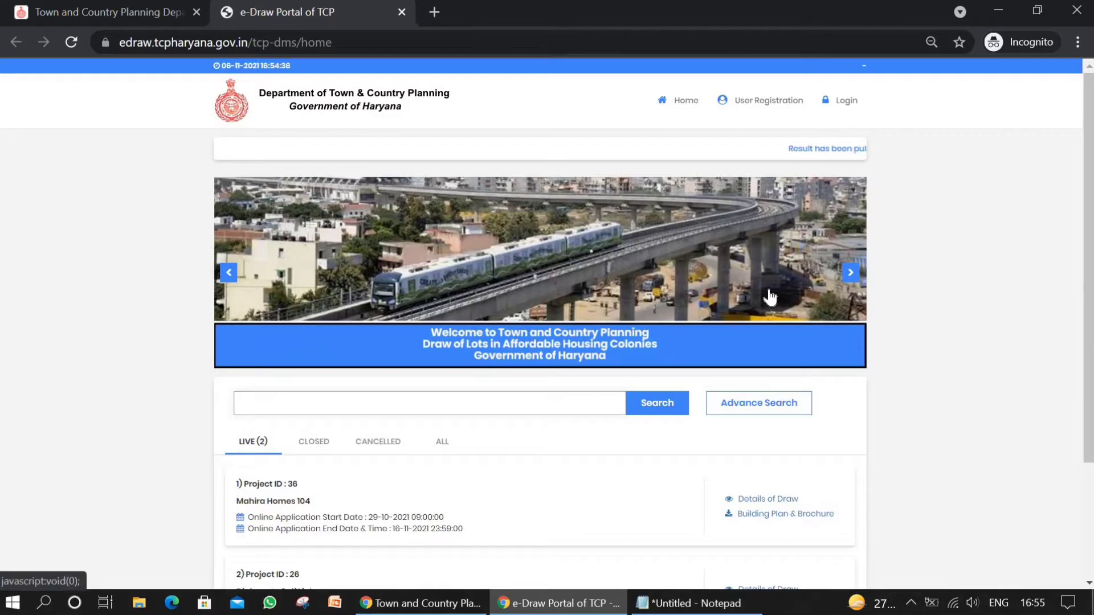
Step: Open the user registration form of the e-Draw portal
{"action": "scroll", "coordinate": [770, 293], "scroll_direction": "down", "scroll_amount": 3}
{"action": "scroll", "coordinate": [768, 289], "scroll_direction": "up", "scroll_amount": 3}
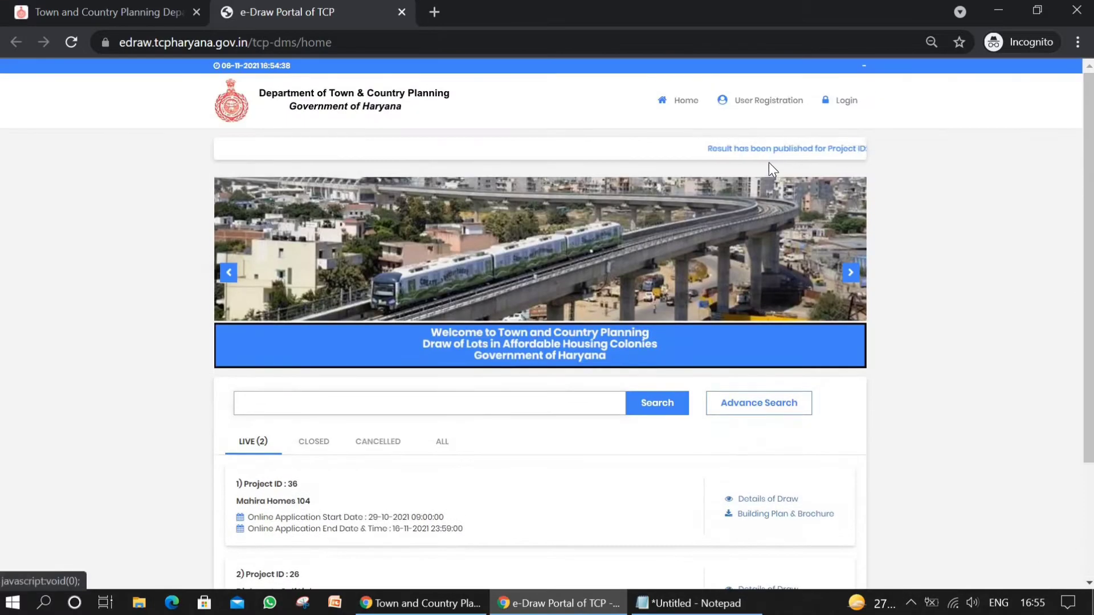
{"action": "left_click", "coordinate": [762, 102]}
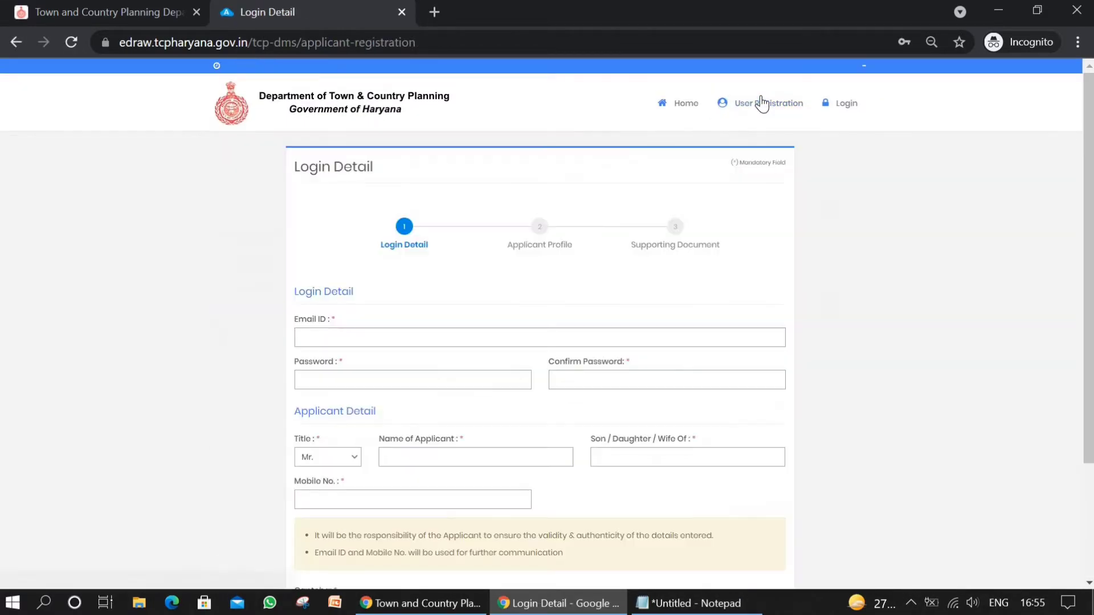
Step: Enter the applicant's e-mail address as the login e-mail ID
{"action": "left_click", "coordinate": [348, 342]}
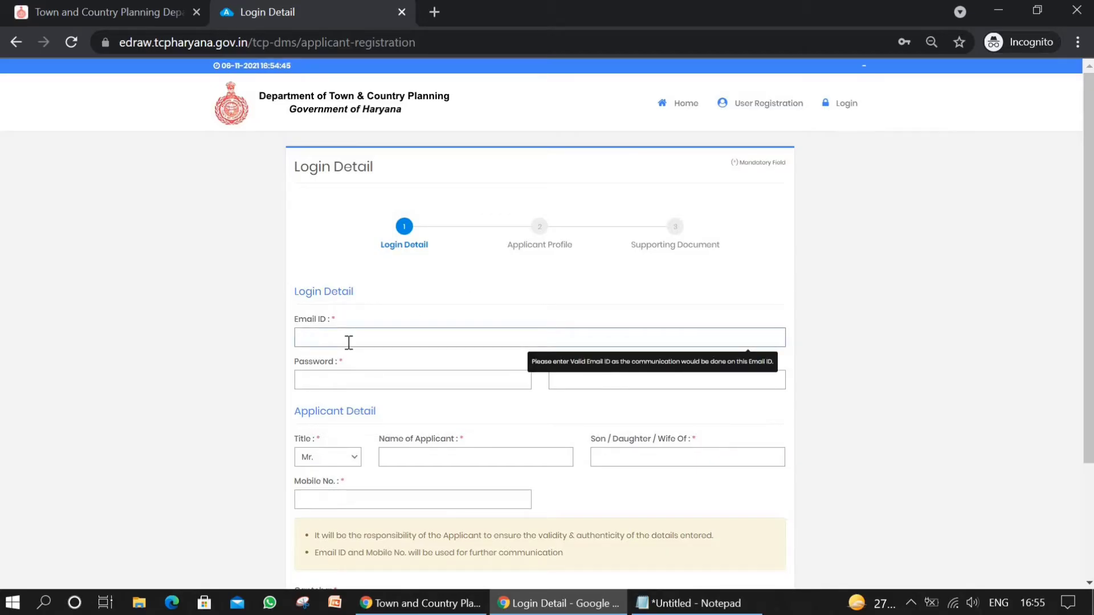
{"action": "key", "text": "ctrl+a"}
{"action": "key", "text": "alt+Tab"}
{"action": "key", "text": "alt+Tab"}
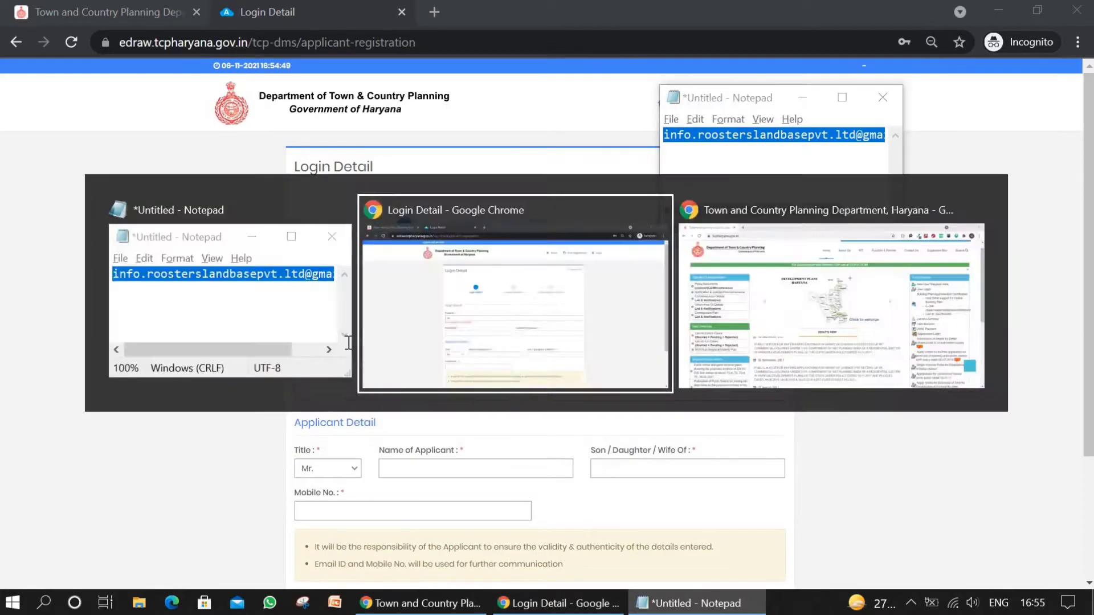
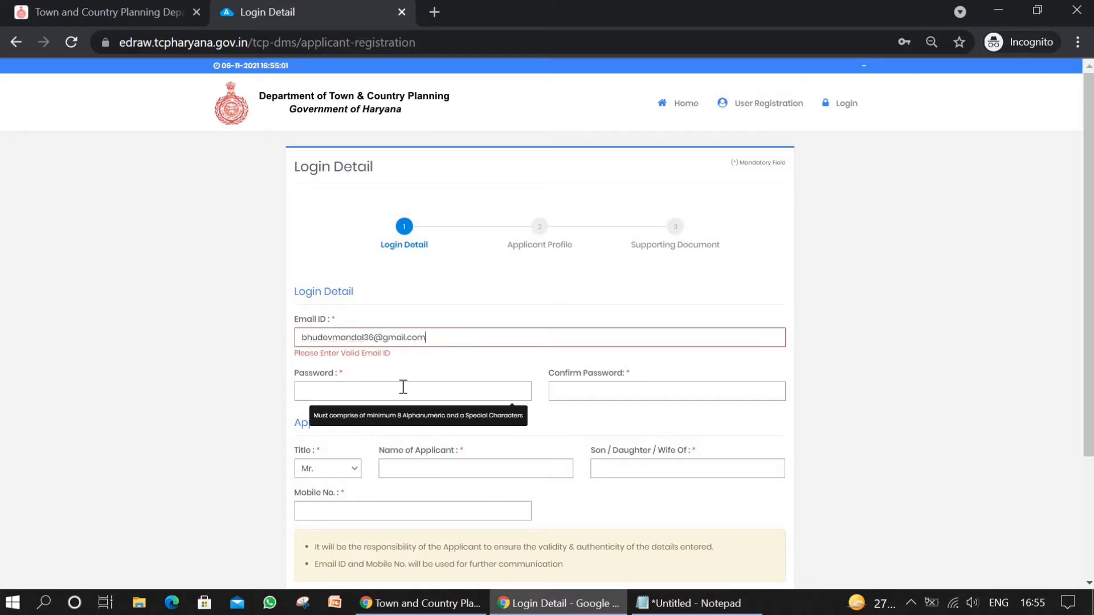
Step: Enter the account password in the login details
{"action": "left_click", "coordinate": [403, 390]}
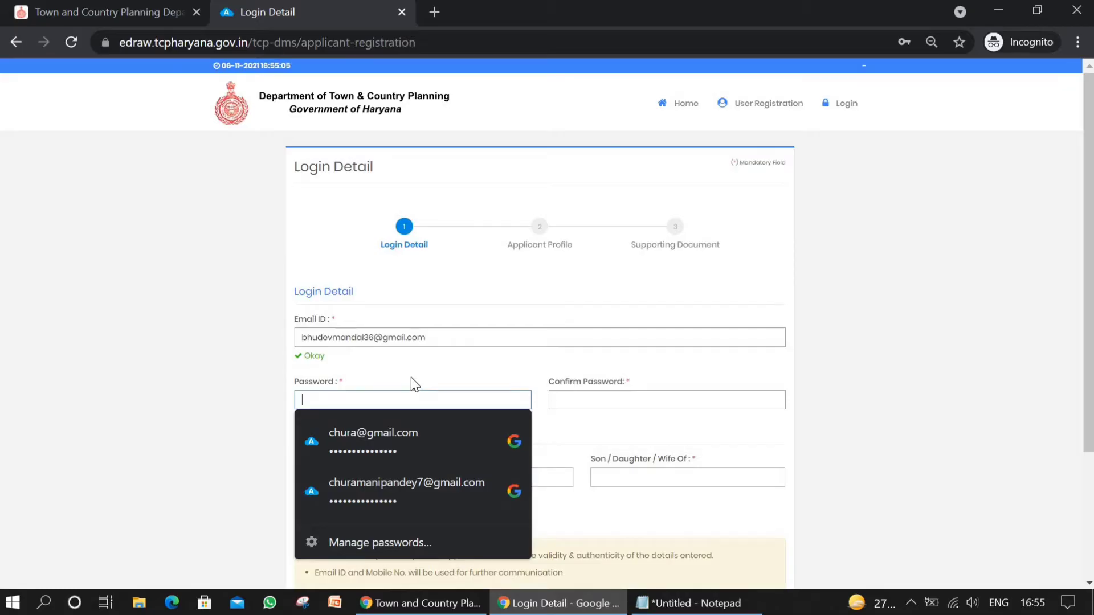
{"action": "type", "text": "*******"}
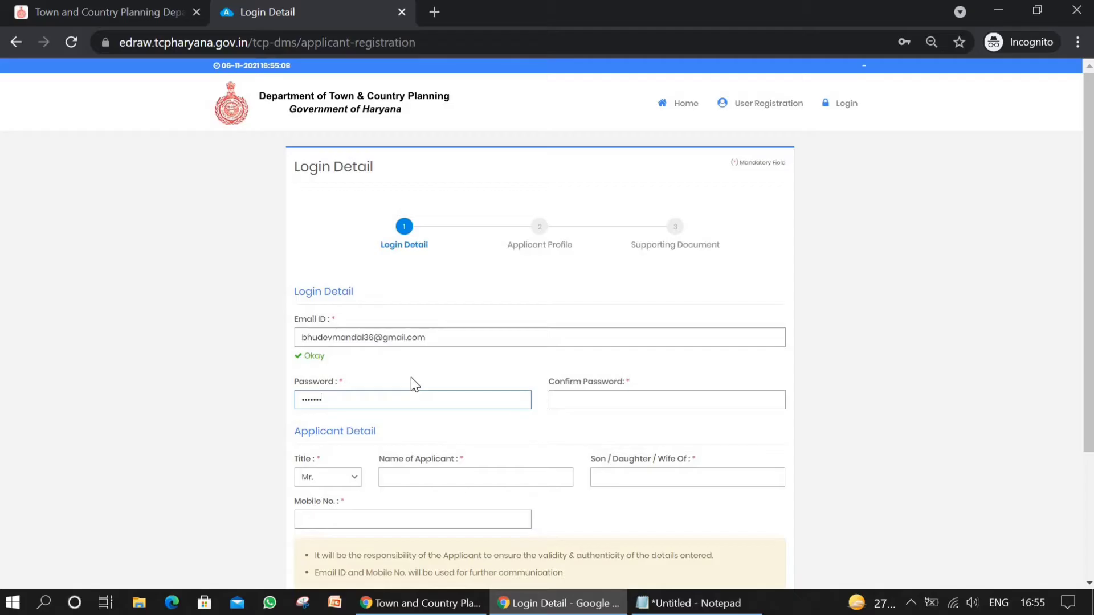
{"action": "key", "text": "BackSpace"}
{"action": "key", "text": "BackSpace"}
{"action": "key", "text": "BackSpace"}
{"action": "key", "text": "BackSpace"}
{"action": "key", "text": "BackSpace"}
{"action": "key", "text": "BackSpace"}
{"action": "key", "text": "BackSpace"}
{"action": "type", "text": "************"}
Step: Repeat the account password in the password confirmation
{"action": "left_click", "coordinate": [579, 393]}
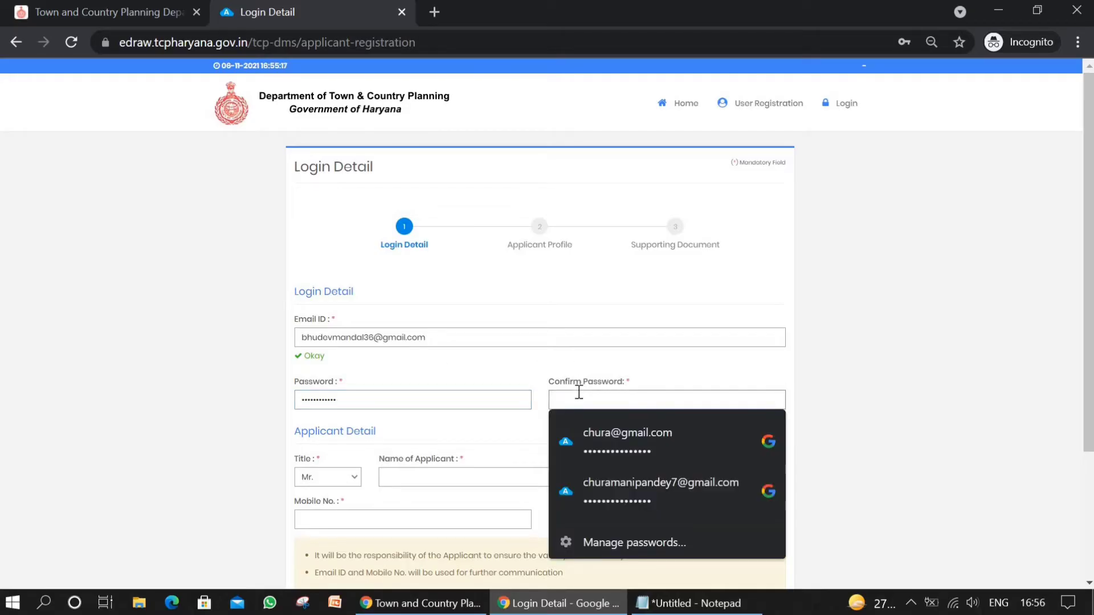
{"action": "type", "text": "*****"}
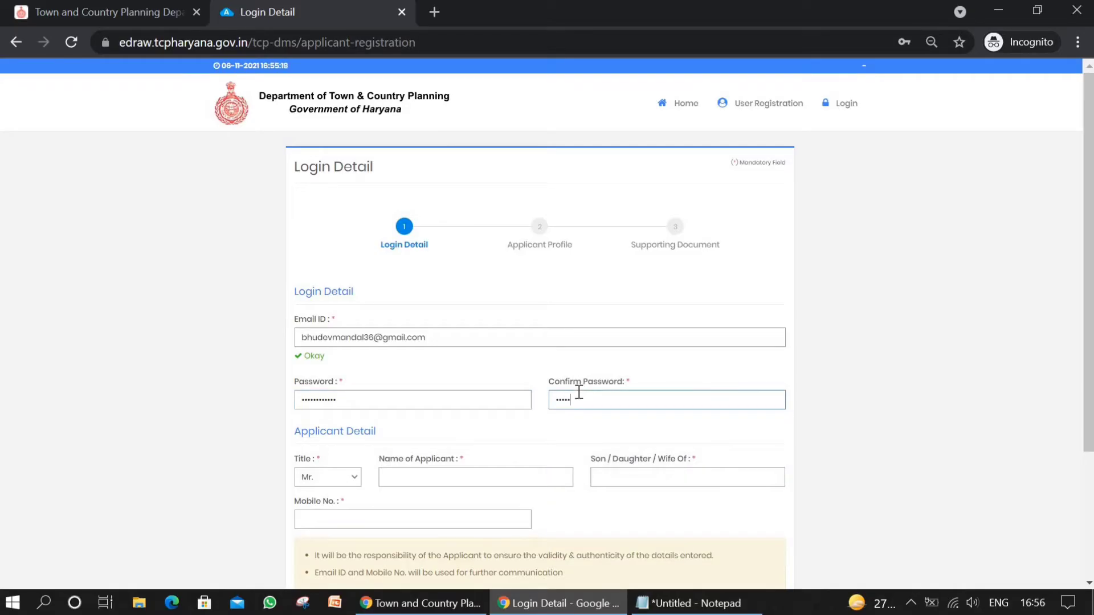
{"action": "type", "text": "*******"}
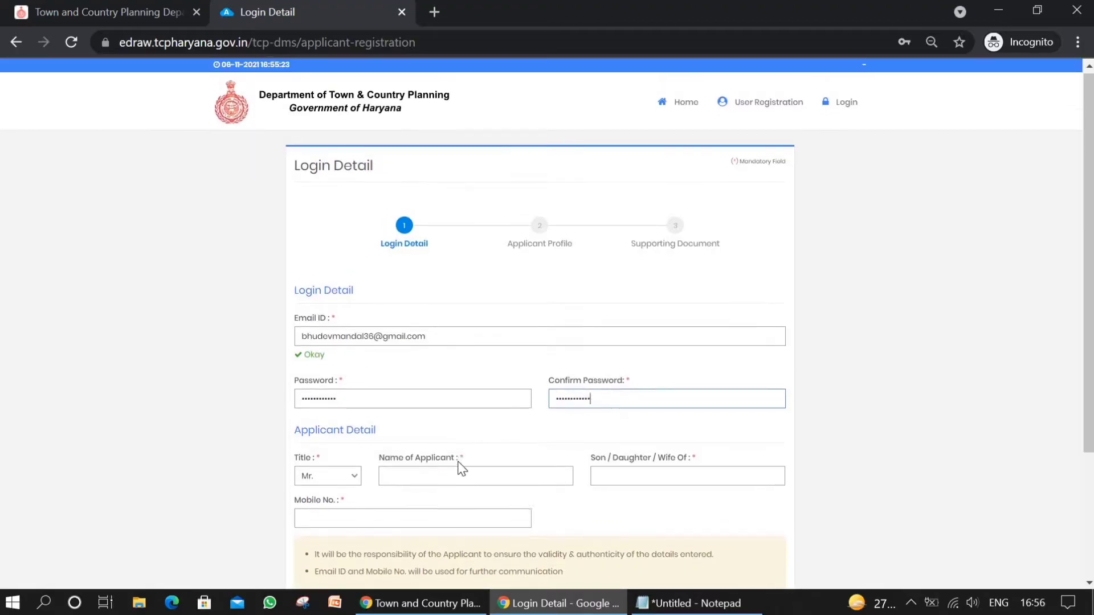
Step: Fill in the applicant's name from the saved autofill entry and enter the parent's or spouse's full name
{"action": "left_click", "coordinate": [446, 481]}
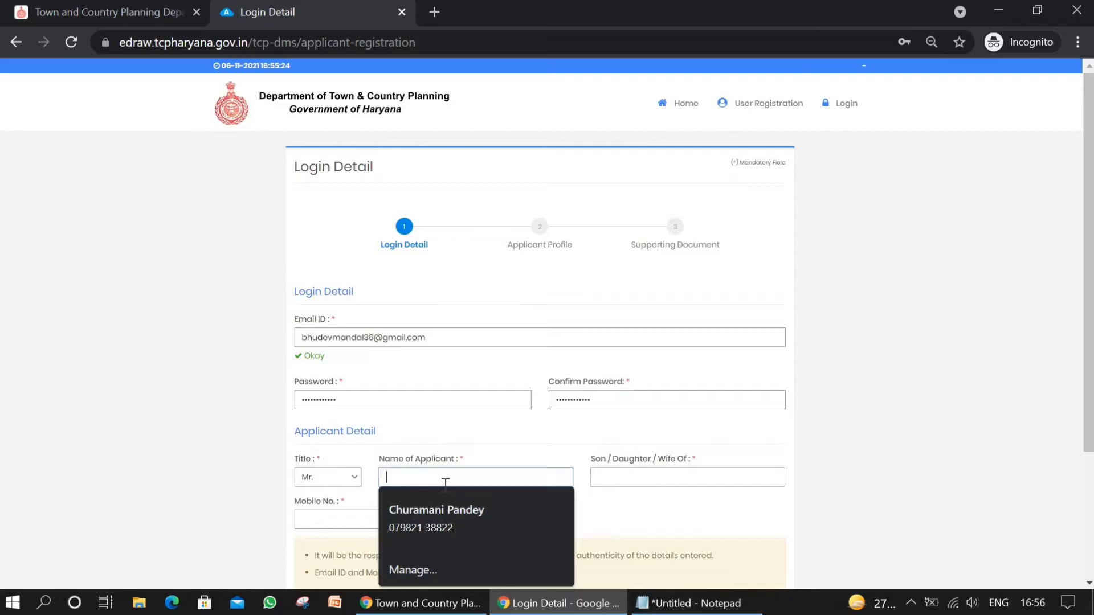
{"action": "left_click", "coordinate": [446, 511]}
{"action": "left_click", "coordinate": [622, 481]}
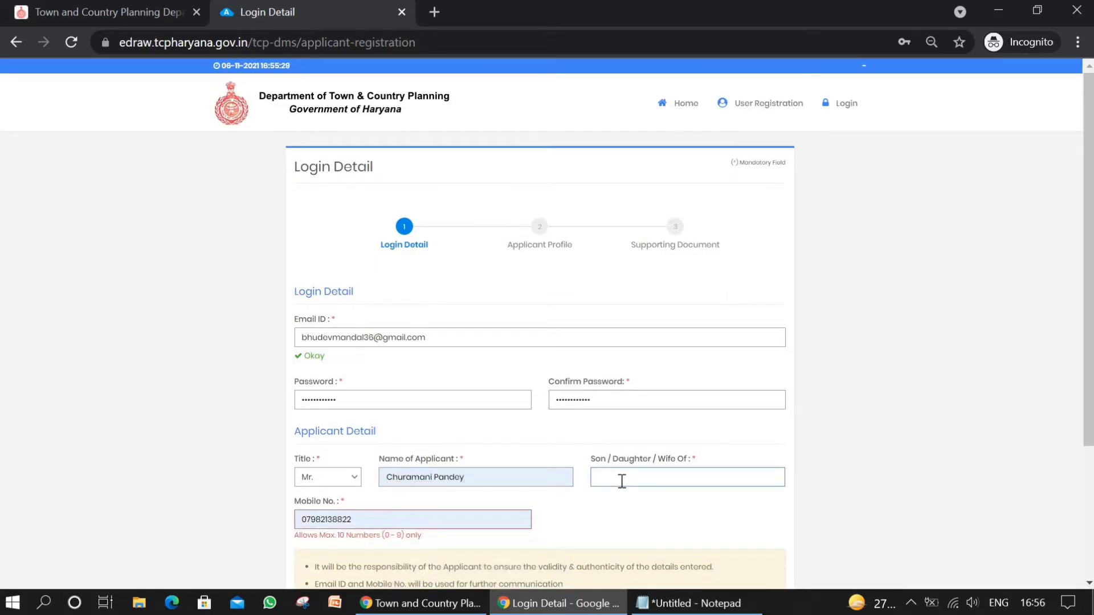
Step: Correct the autofilled mobile number to ten digits by removing its leading zero
{"action": "scroll", "coordinate": [621, 481], "scroll_direction": "down", "scroll_amount": 1}
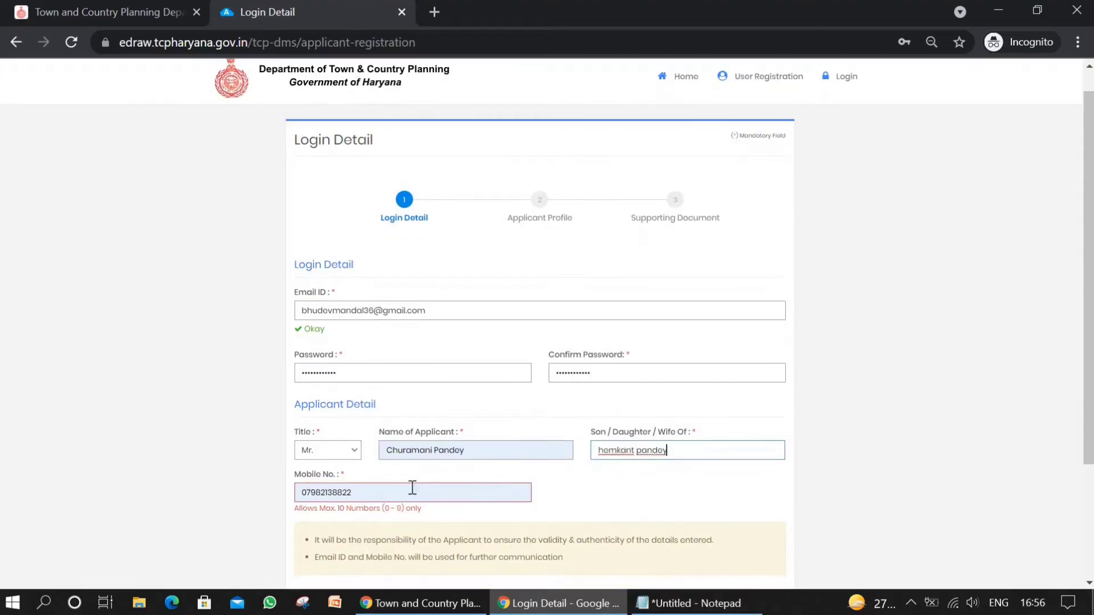
{"action": "left_click", "coordinate": [309, 492]}
{"action": "key", "text": "BackSpace"}
{"action": "key", "text": "BackSpace"}
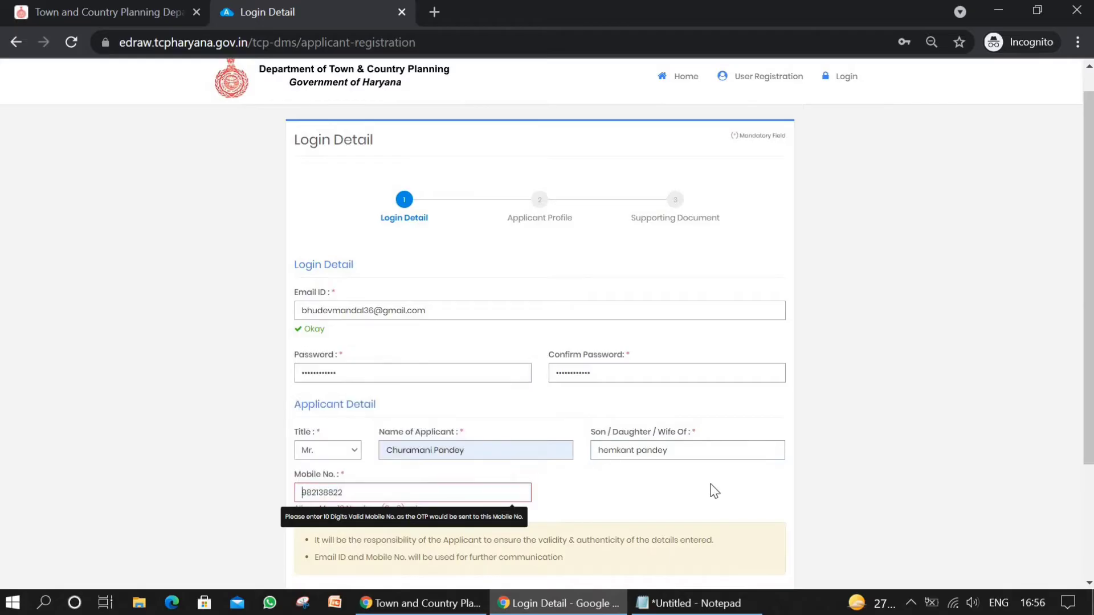
{"action": "left_click", "coordinate": [303, 493]}
{"action": "type", "text": "7"}
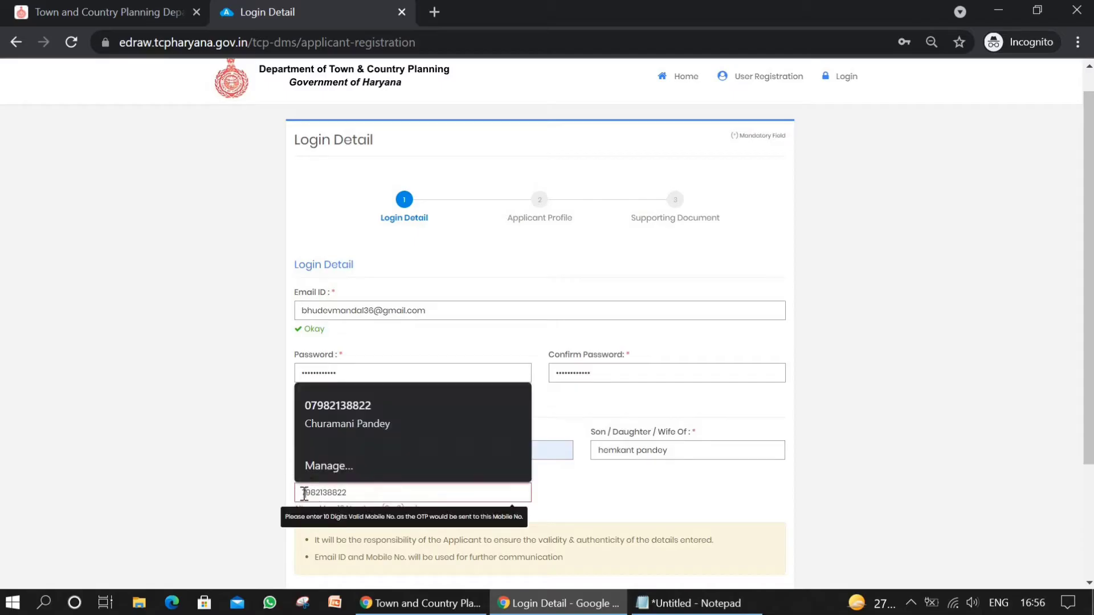
Step: Enter the captcha text shown in the image and submit the registration
{"action": "scroll", "coordinate": [678, 490], "scroll_direction": "down", "scroll_amount": 3}
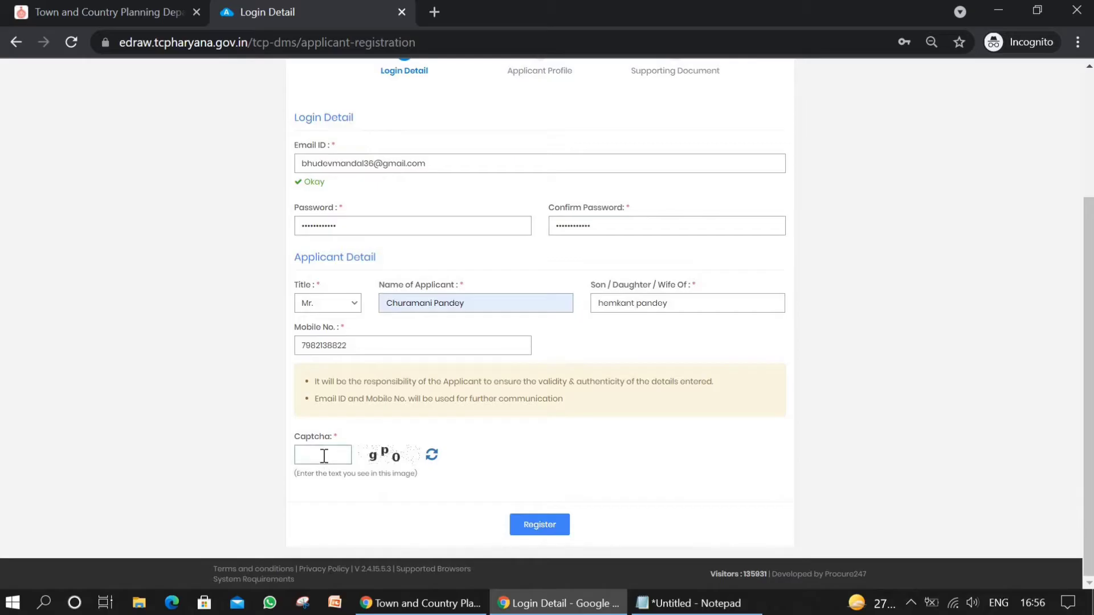
{"action": "type", "text": "gp0"}
{"action": "left_click", "coordinate": [541, 525]}
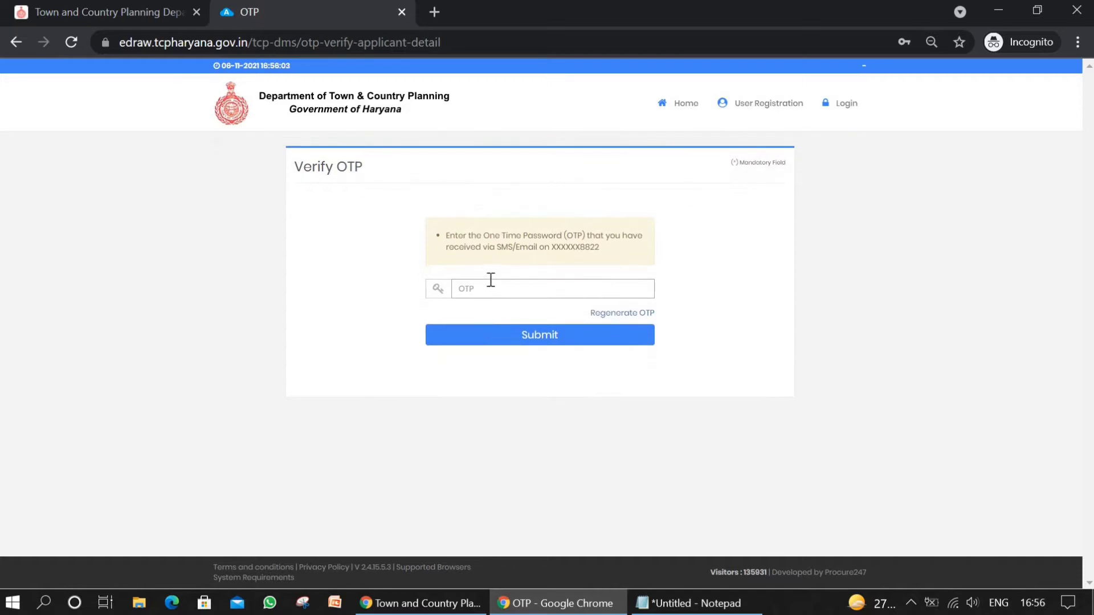
Step: Enter the one-time password received by SMS or e-mail and submit it for verification
{"action": "left_click", "coordinate": [490, 280]}
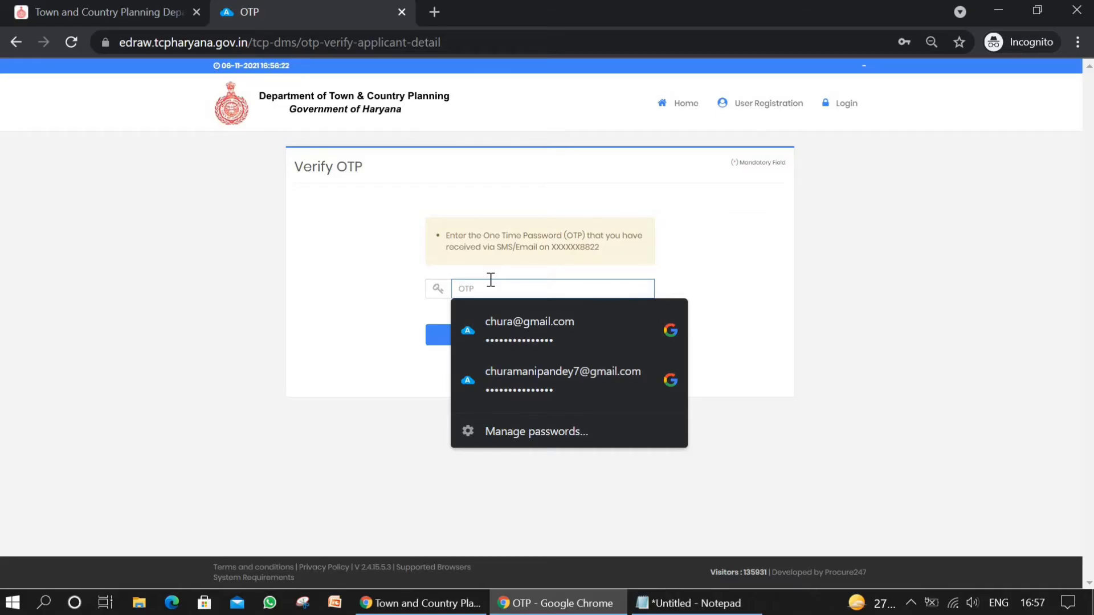
{"action": "type", "text": "****"}
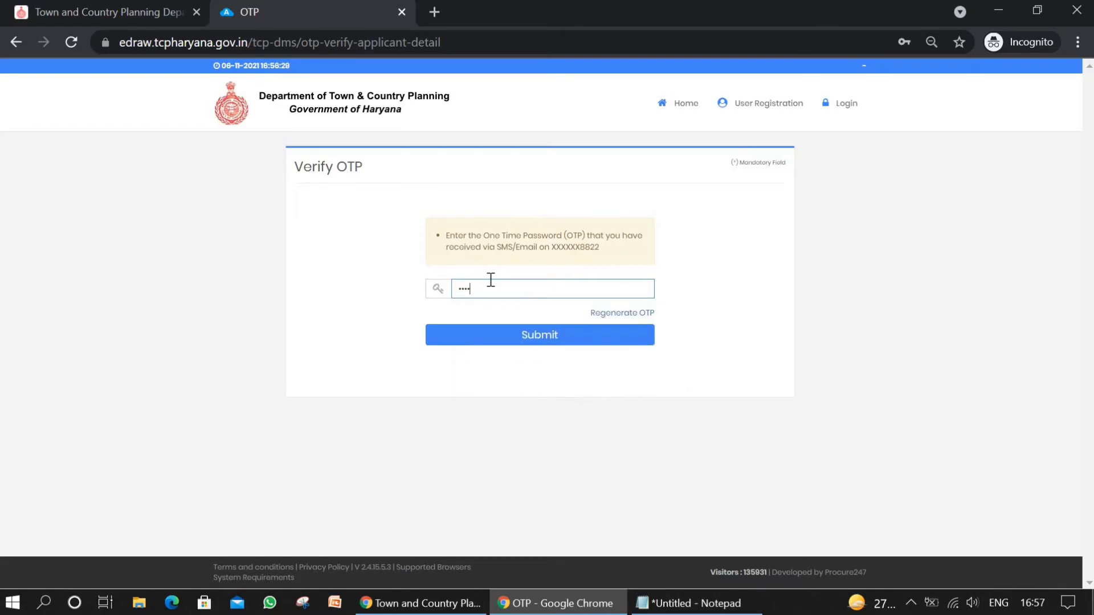
{"action": "left_click", "coordinate": [521, 344]}
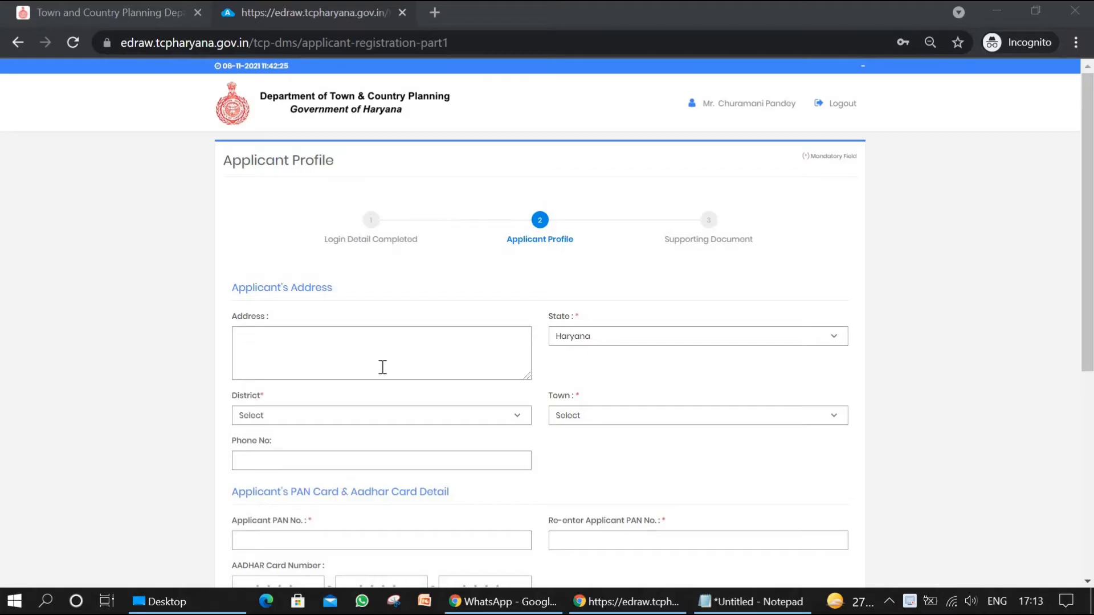
Step: Fill in the applicant's address from the saved autofill entry, with Gurugram as the district and GURGAON-MANESAR as the town
{"action": "left_click", "coordinate": [353, 357]}
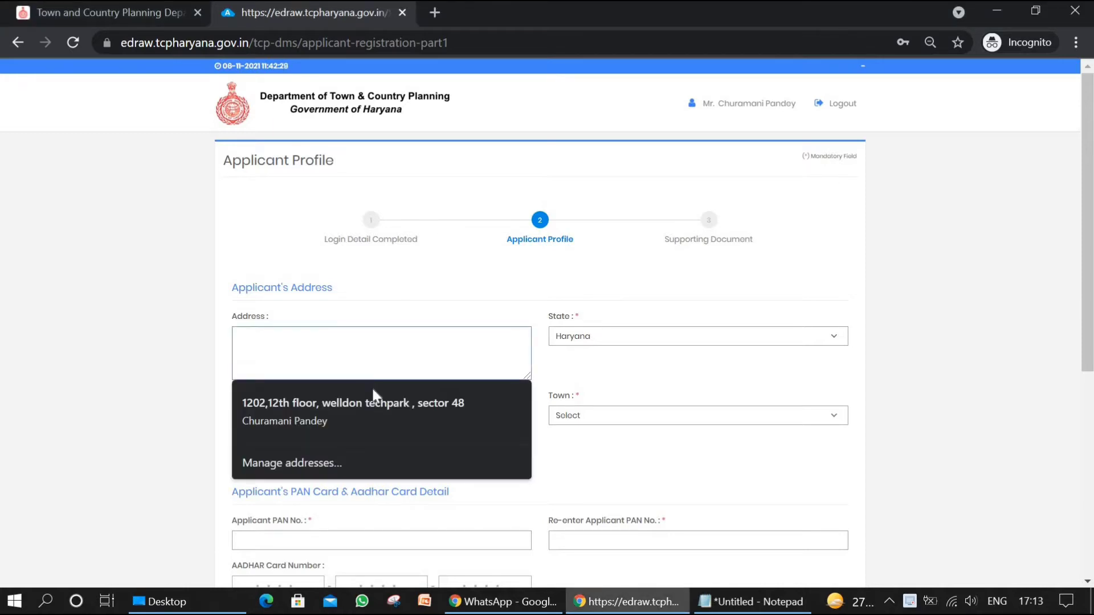
{"action": "left_click", "coordinate": [372, 403]}
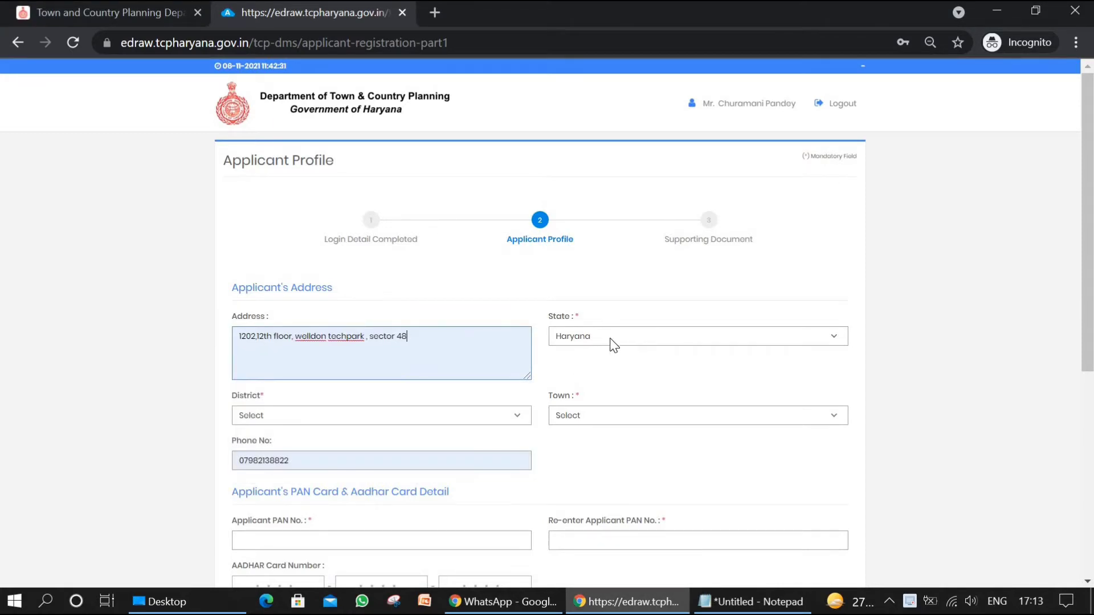
{"action": "left_click", "coordinate": [408, 413]}
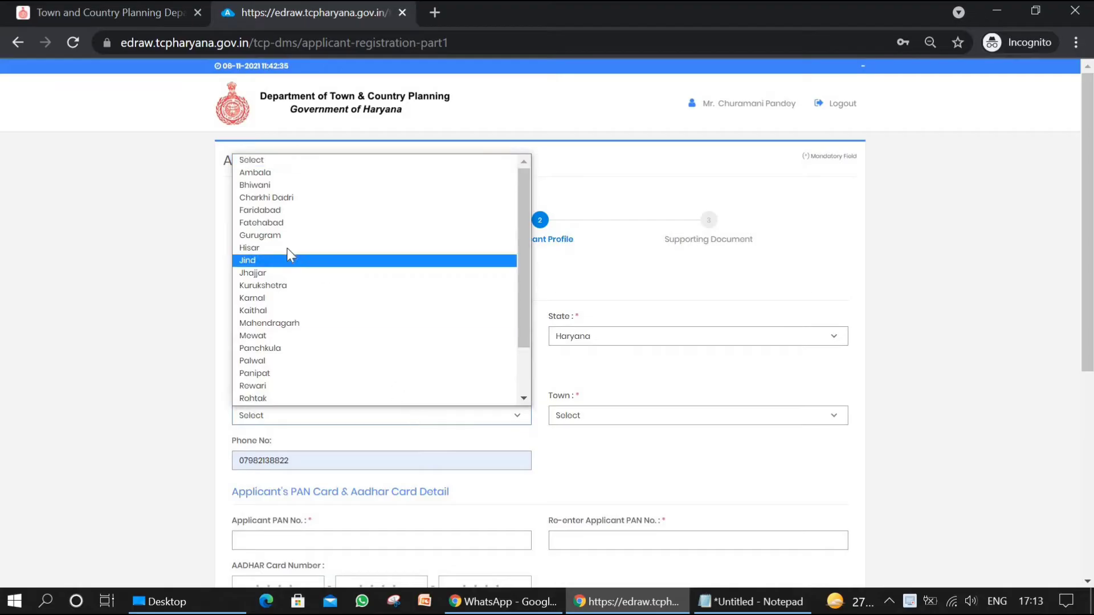
{"action": "left_click", "coordinate": [271, 240]}
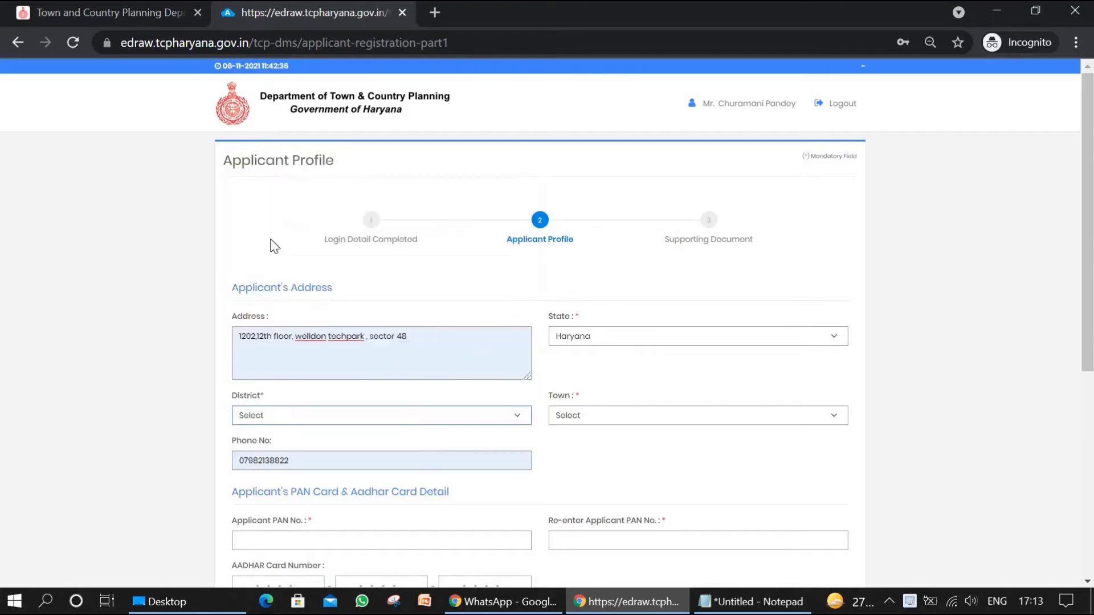
{"action": "left_click", "coordinate": [635, 418]}
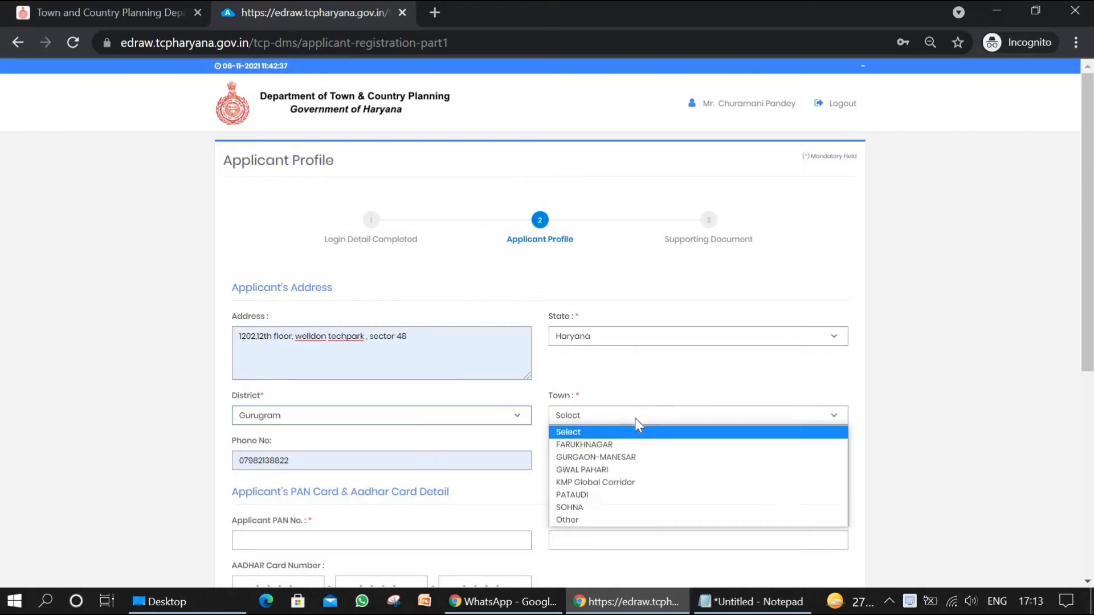
{"action": "left_click", "coordinate": [627, 458]}
Step: Remove the leading zero from the applicant's autofilled phone number
{"action": "scroll", "coordinate": [245, 347], "scroll_direction": "down", "scroll_amount": 2}
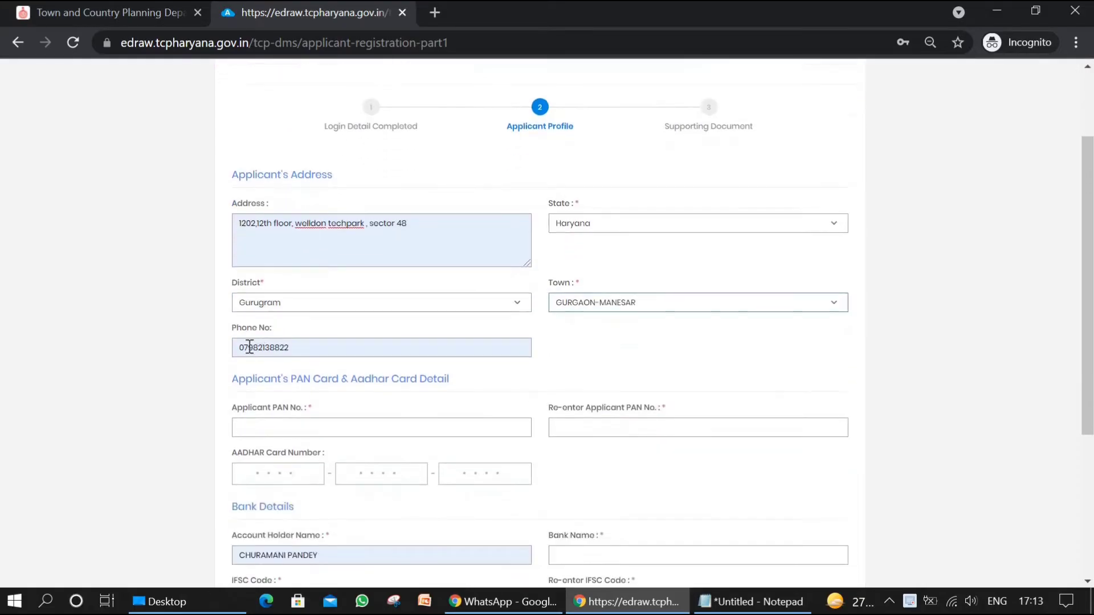
{"action": "left_click", "coordinate": [245, 347]}
{"action": "key", "text": "BackSpace"}
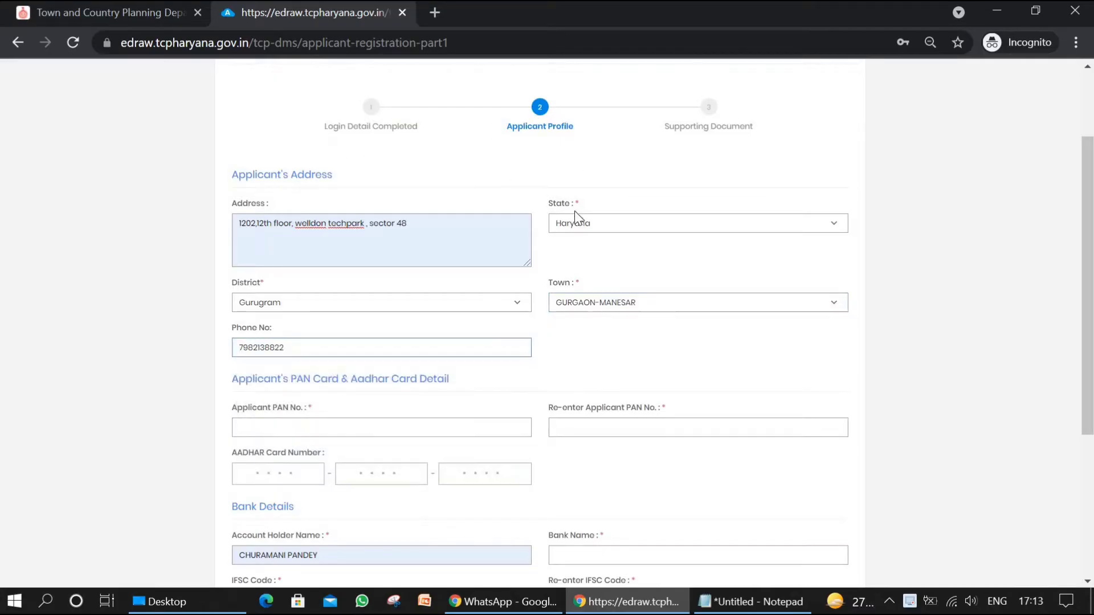
{"action": "left_click", "coordinate": [609, 366]}
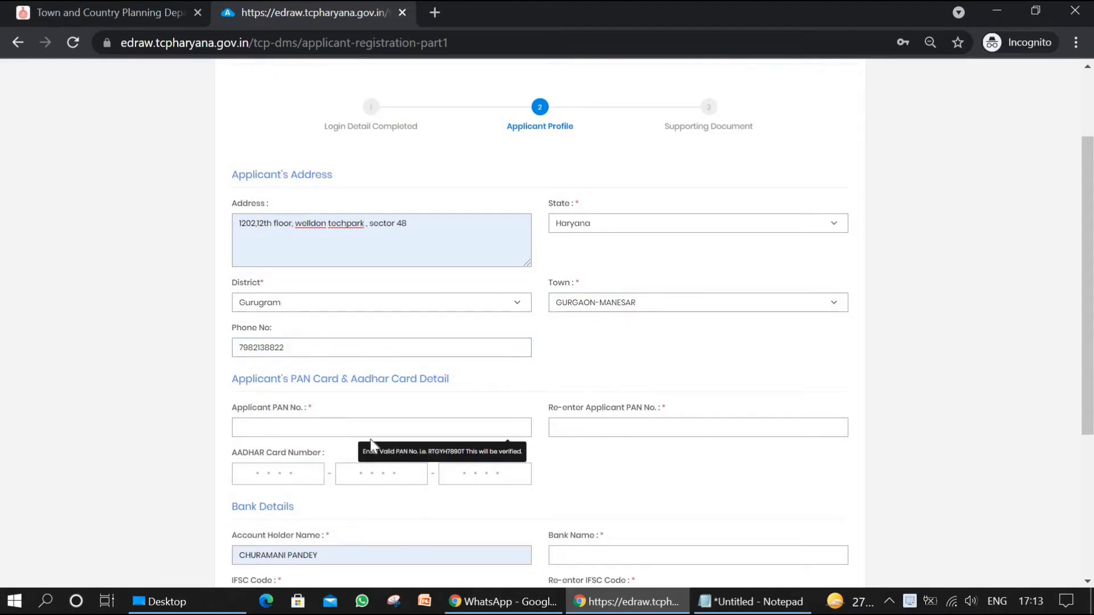
Step: Enter the applicant's PAN number in the PAN and Aadhaar card details
{"action": "scroll", "coordinate": [513, 371], "scroll_direction": "down", "scroll_amount": 1}
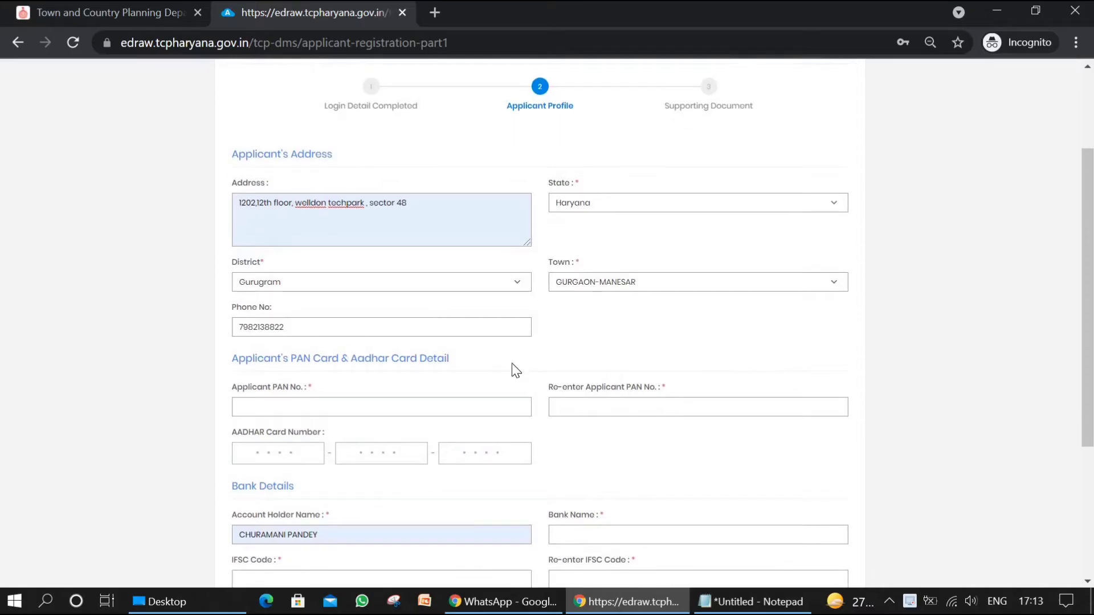
{"action": "left_click", "coordinate": [352, 399]}
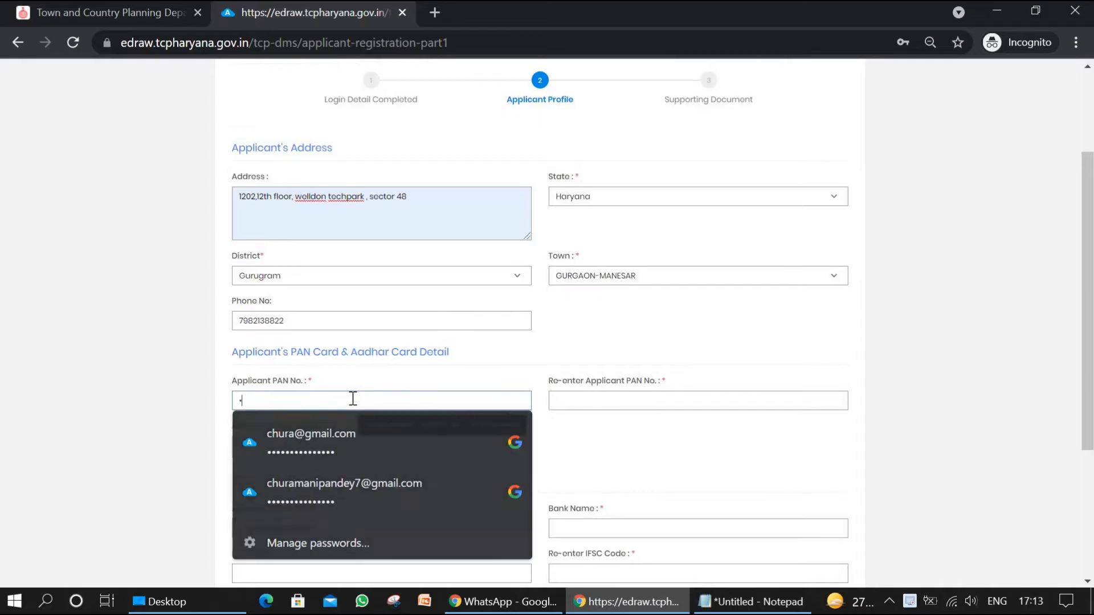
{"action": "type", "text": "••"}
{"action": "key", "text": "BackSpace"}
{"action": "key", "text": "BackSpace"}
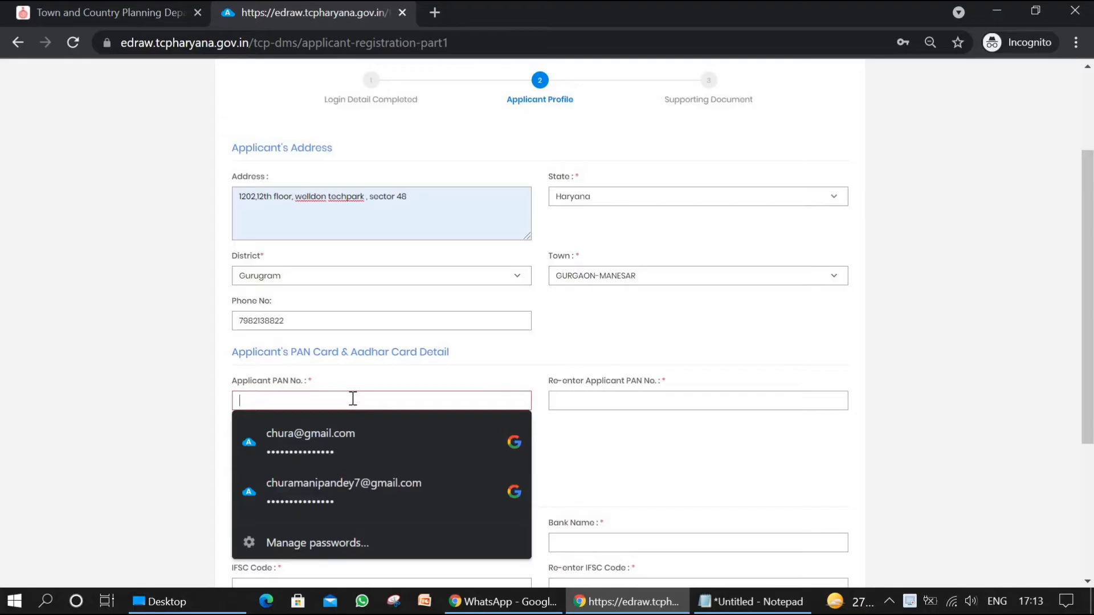
{"action": "type", "text": "•••••"}
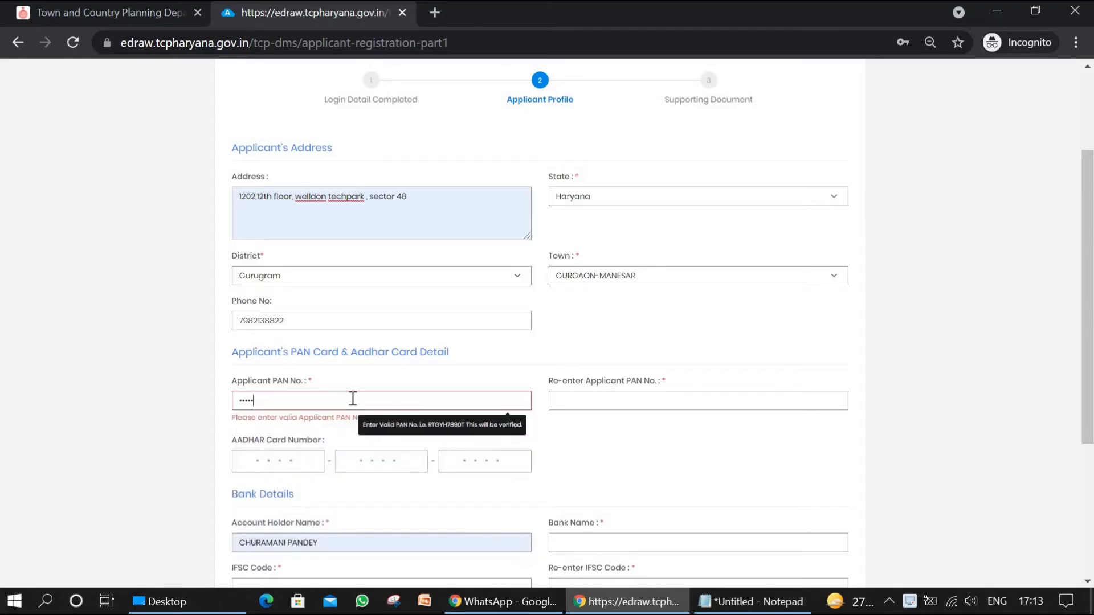
{"action": "type", "text": "•••••"}
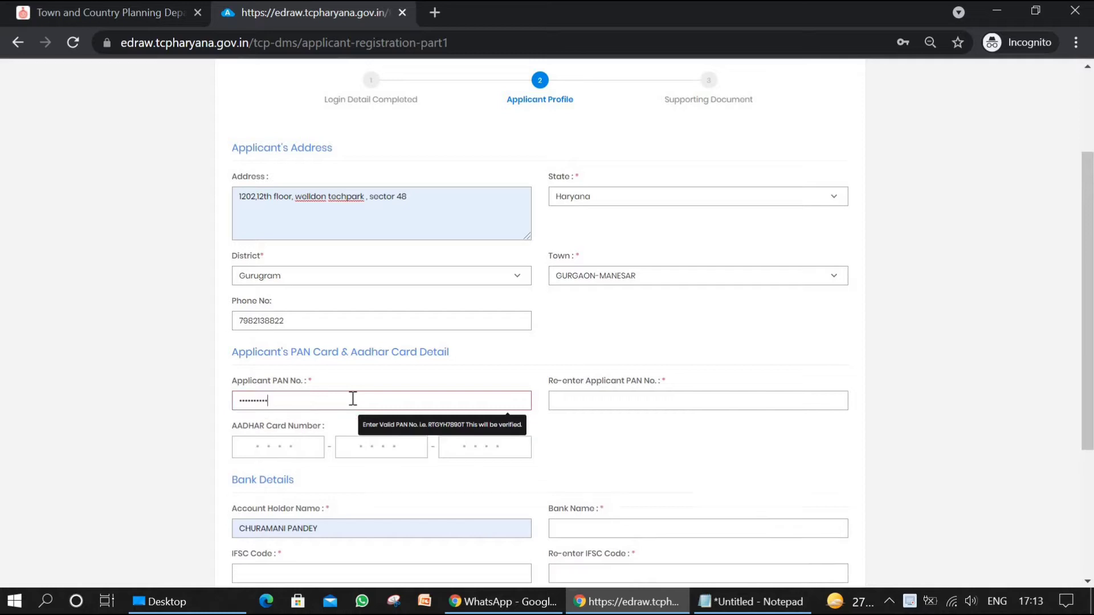
Step: Re-enter the applicant's PAN number in the PAN confirmation field
{"action": "left_click", "coordinate": [611, 401]}
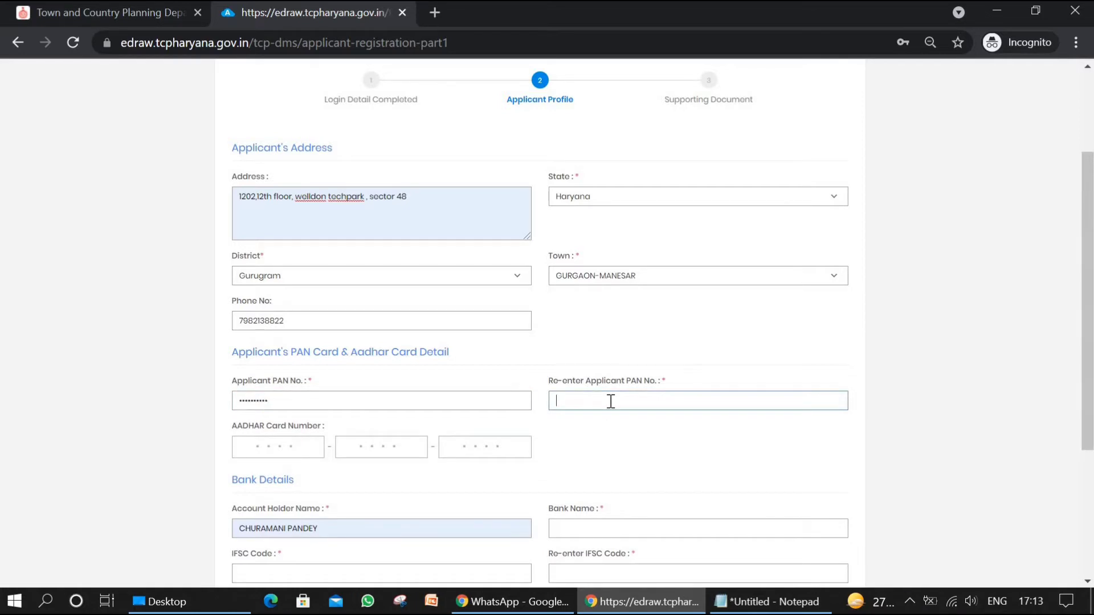
{"action": "type", "text": "fd"}
{"action": "key", "text": "BackSpace"}
Step: Enter the applicant's twelve-digit Aadhaar card number across its three groups
{"action": "left_click", "coordinate": [281, 449]}
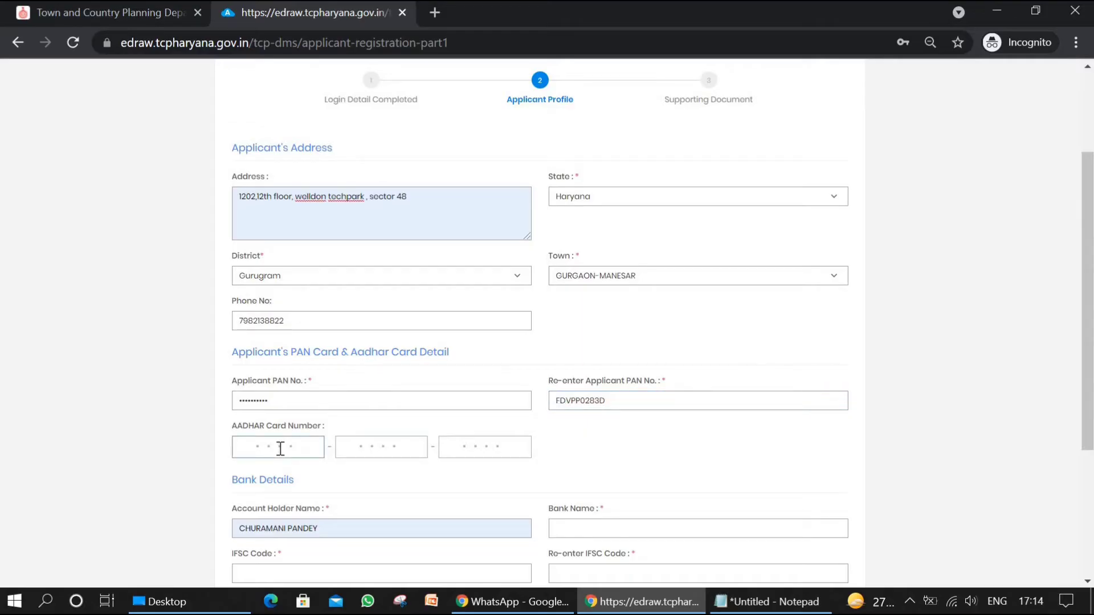
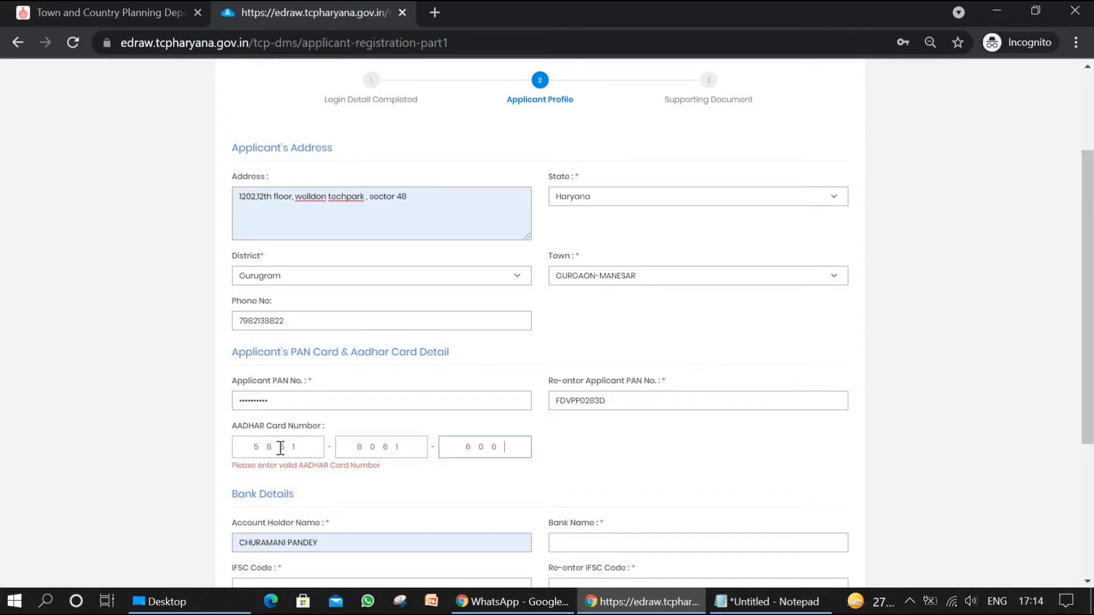
Step: Enter INDUSIND BANK as the bank name in the bank details
{"action": "scroll", "coordinate": [452, 469], "scroll_direction": "down", "scroll_amount": 4}
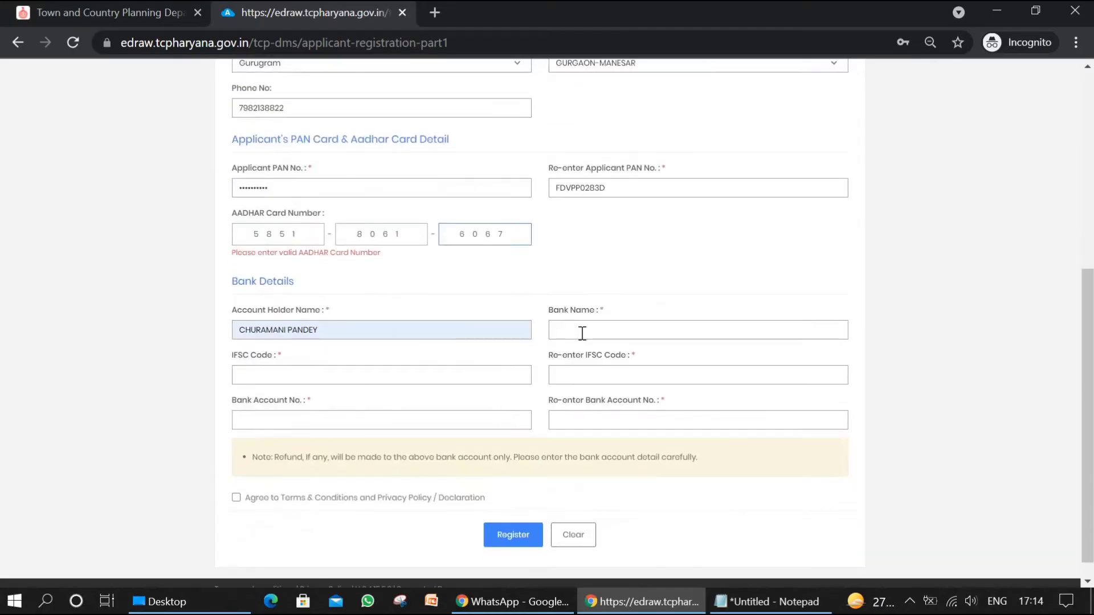
{"action": "left_click", "coordinate": [582, 332]}
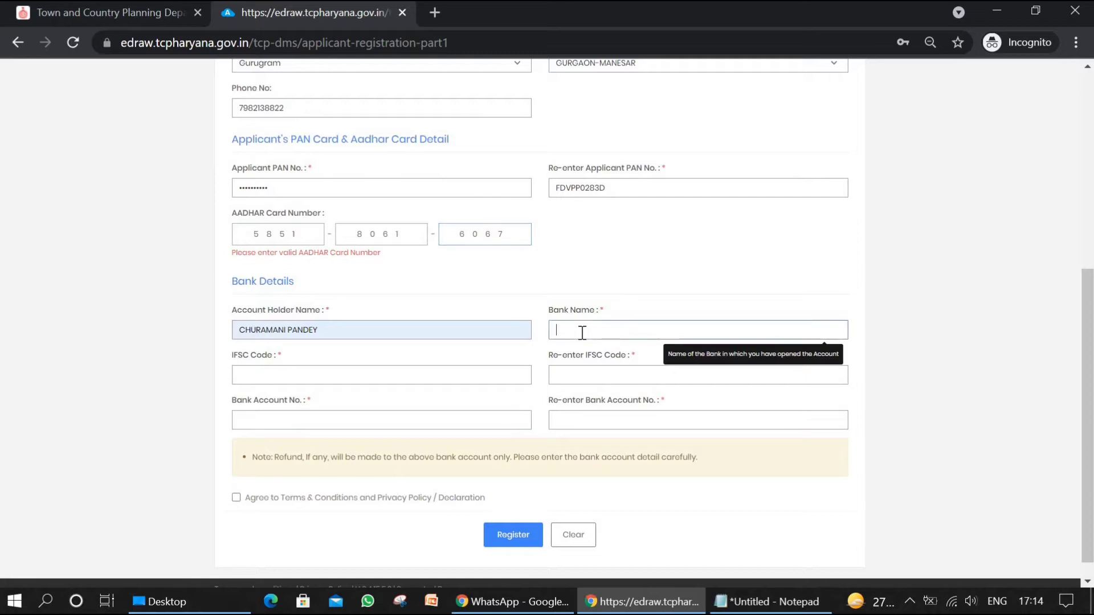
{"action": "type", "text": "indusind bank"}
Step: Enter the IFSC code INDB0000360 and repeat it in the confirmation field
{"action": "left_click", "coordinate": [424, 376]}
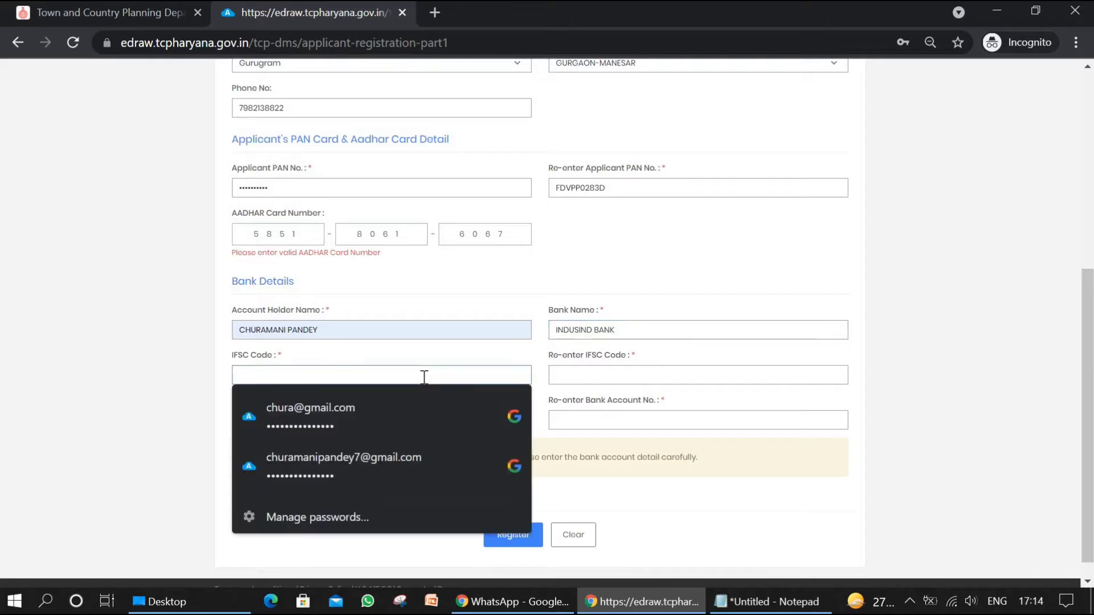
{"action": "type", "text": "i"}
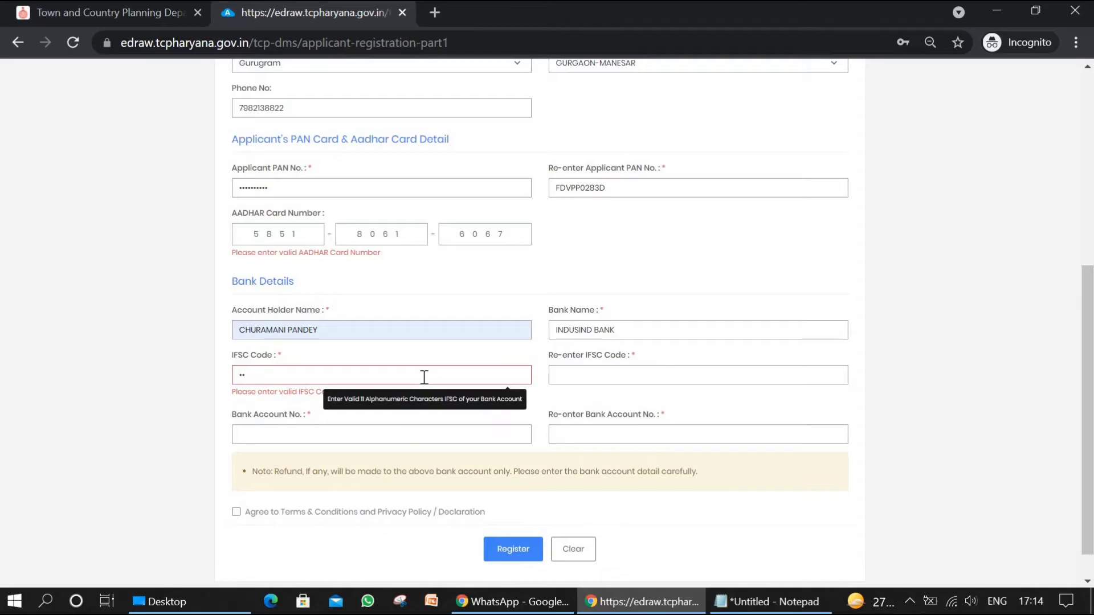
{"action": "type", "text": "ndb00000"}
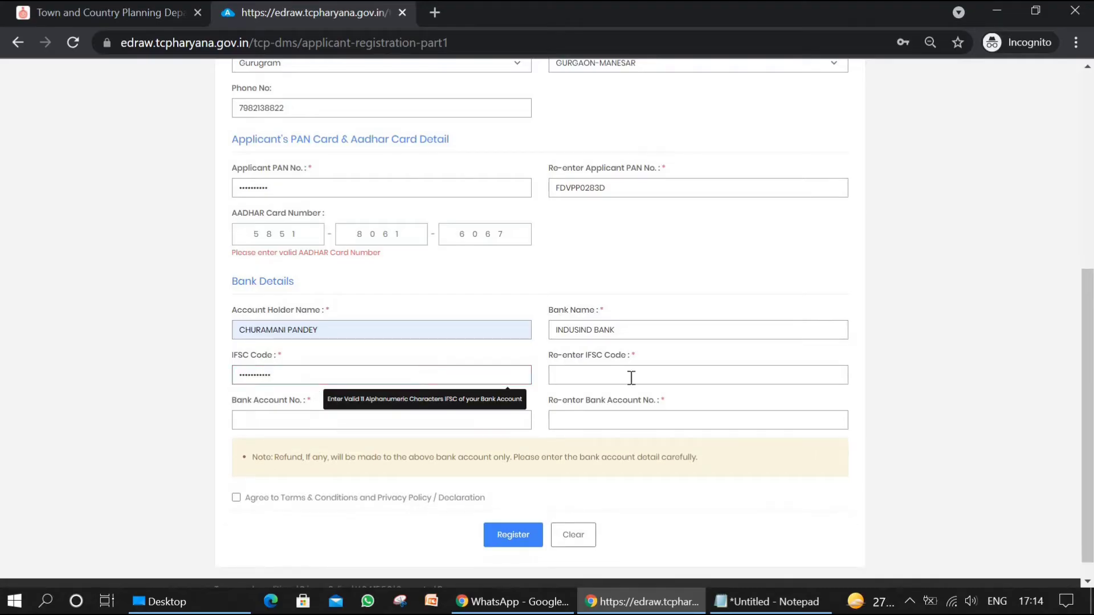
{"action": "left_click", "coordinate": [632, 377]}
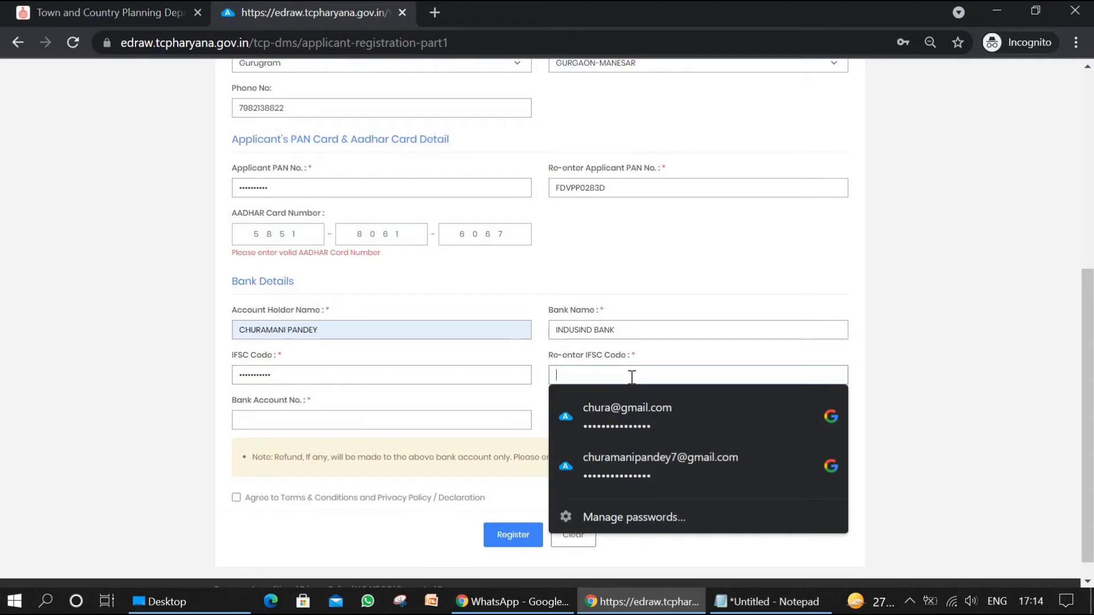
{"action": "type", "text": "in"}
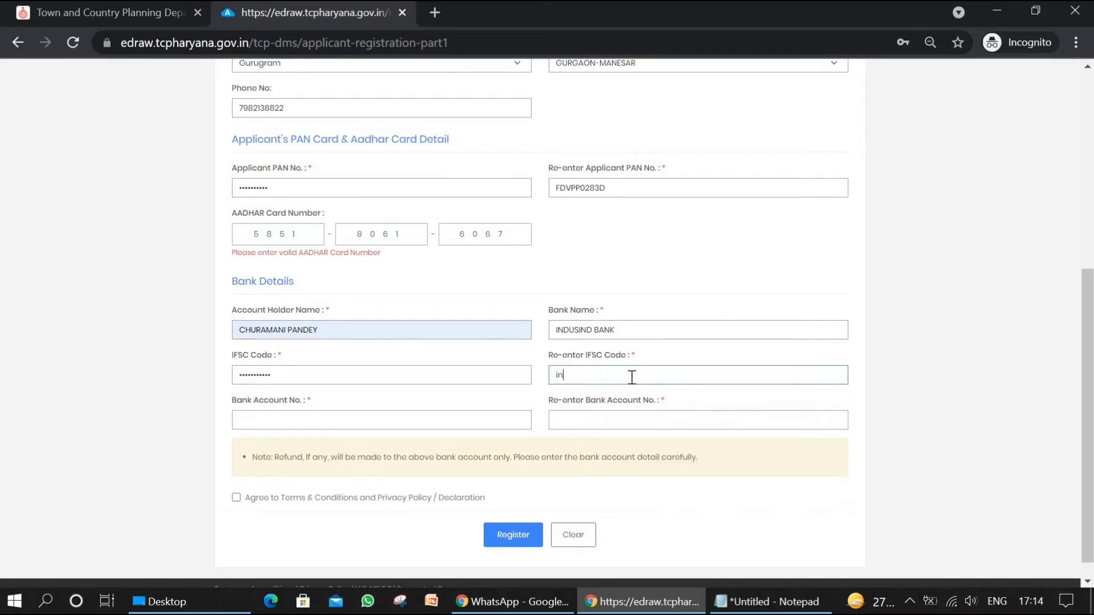
{"action": "type", "text": "db0000360"}
Step: Enter the applicant's bank account number and repeat it in the confirmation field
{"action": "left_click", "coordinate": [373, 422]}
{"action": "type", "text": "1"}
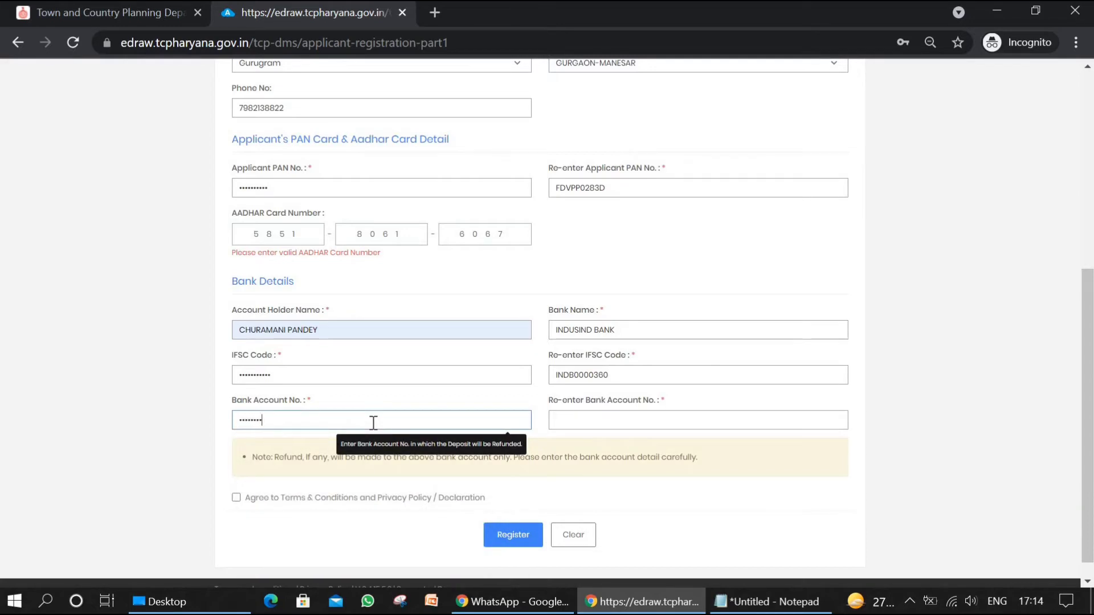
{"action": "left_click", "coordinate": [589, 416]}
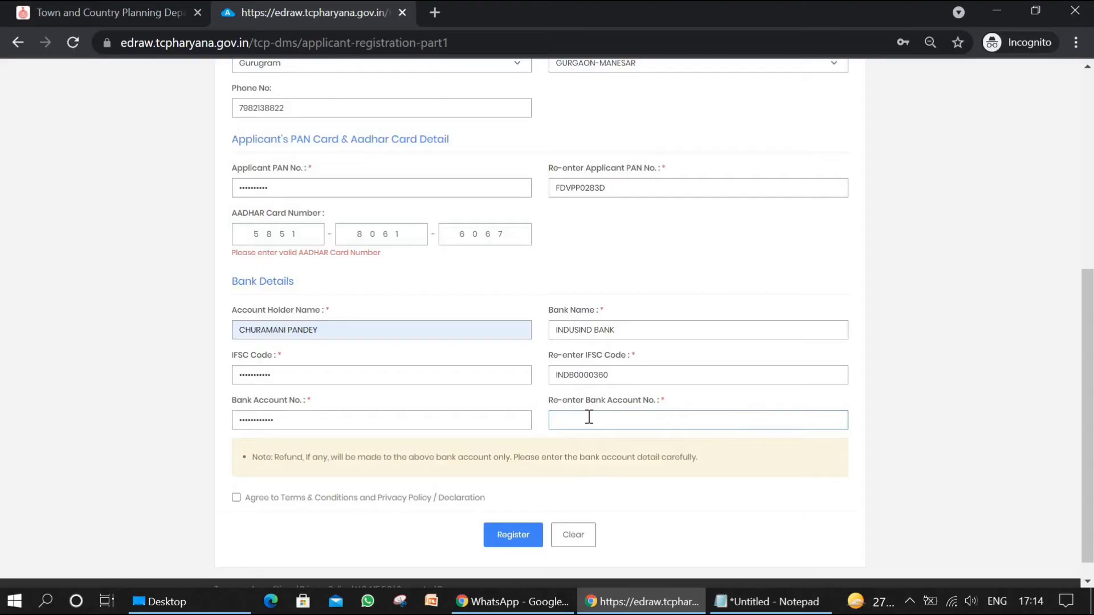
Step: Agree to the terms, privacy policy and declaration, and submit the applicant profile for registration
{"action": "left_click", "coordinate": [237, 498]}
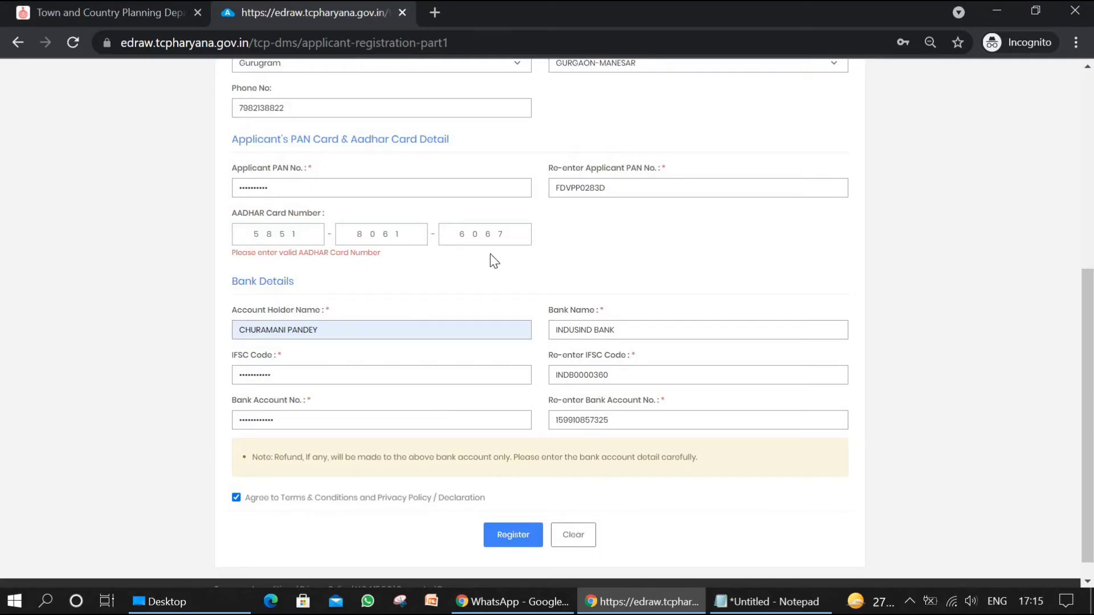
{"action": "left_click", "coordinate": [524, 234]}
{"action": "left_click", "coordinate": [513, 536]}
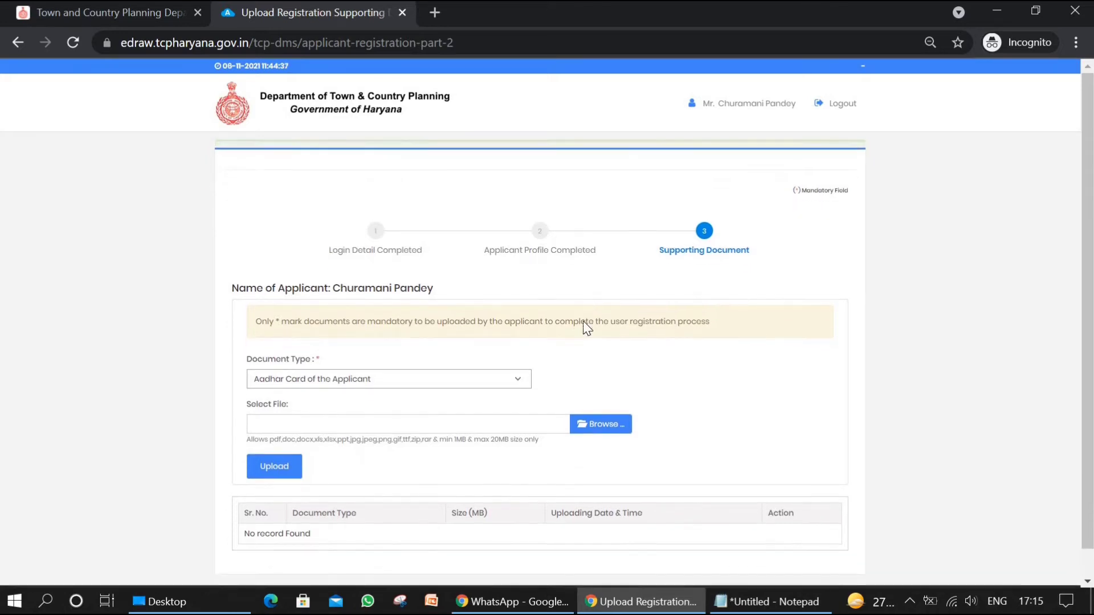
Step: Upload 1.PNG from the Desktop as the Aadhar Card of the Applicant
{"action": "scroll", "coordinate": [587, 328], "scroll_direction": "down", "scroll_amount": 1}
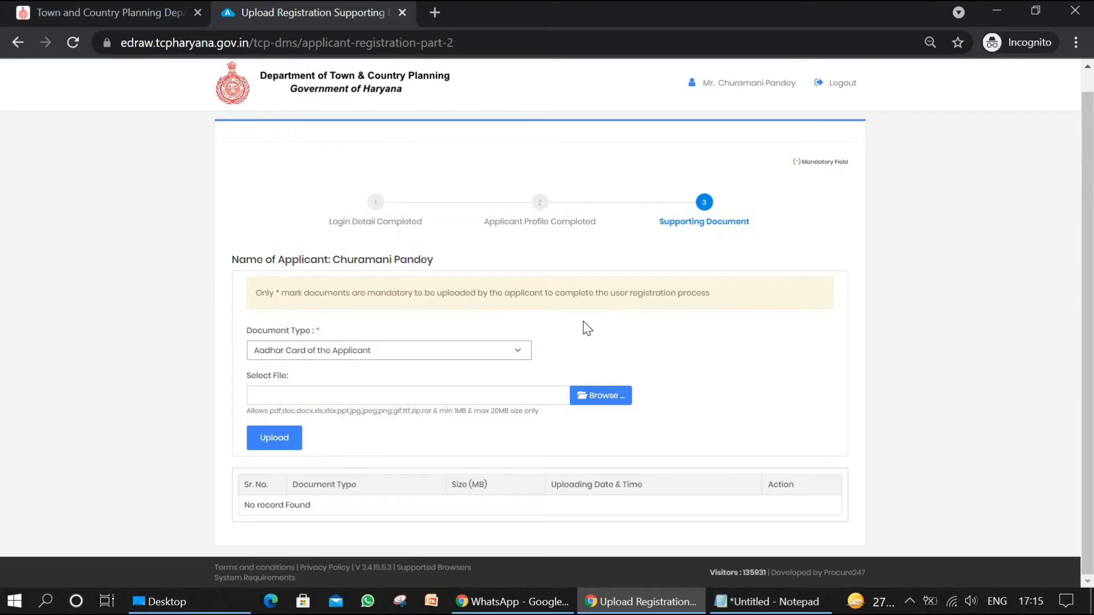
{"action": "left_click", "coordinate": [454, 351]}
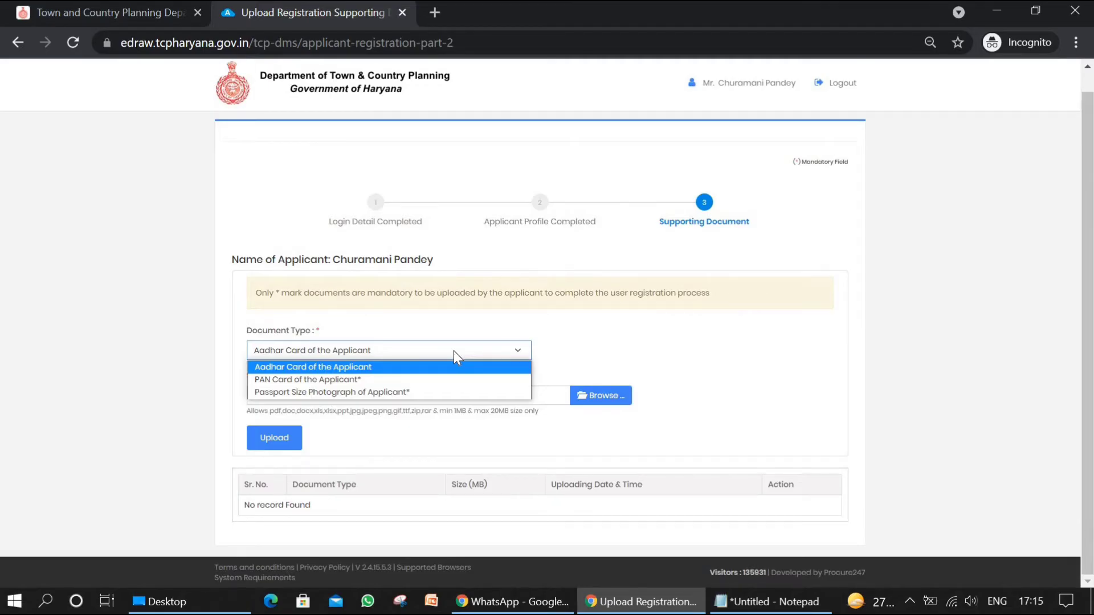
{"action": "left_click", "coordinate": [640, 287]}
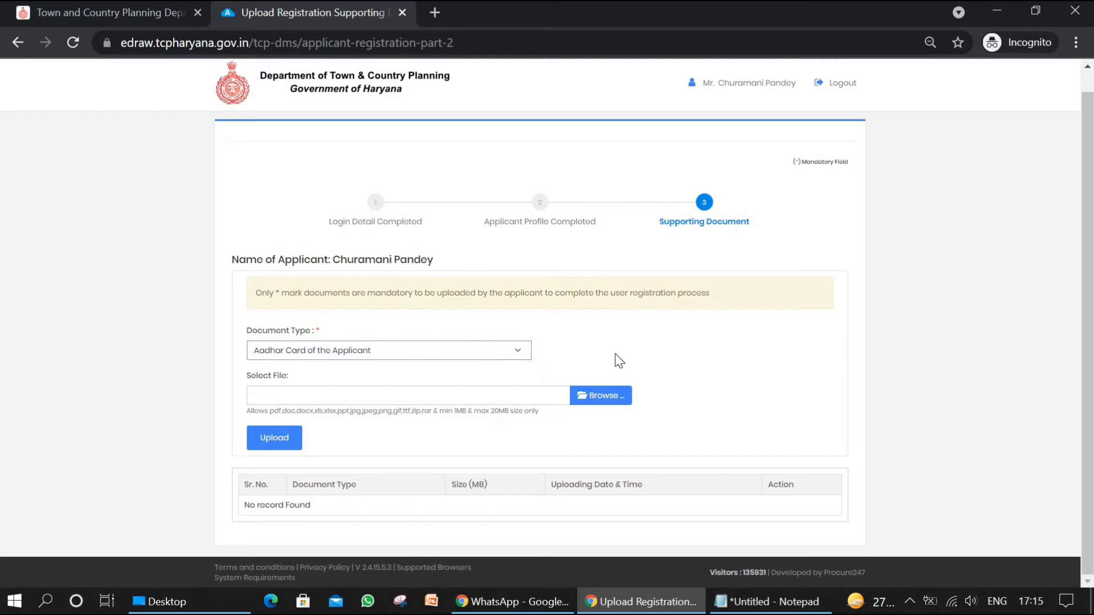
{"action": "left_click", "coordinate": [599, 393]}
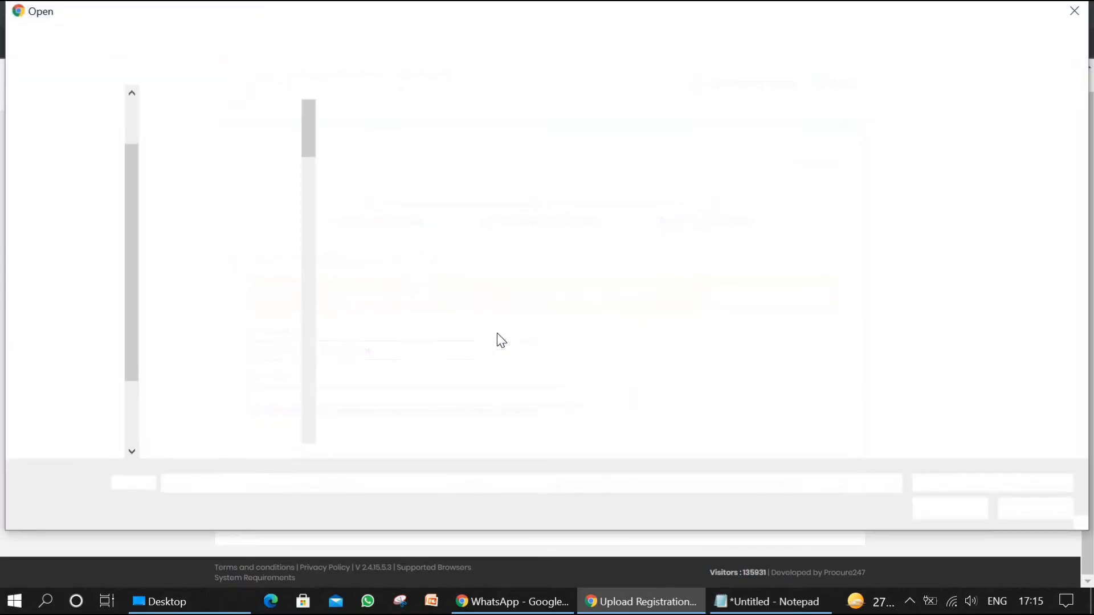
{"action": "left_click", "coordinate": [183, 239]}
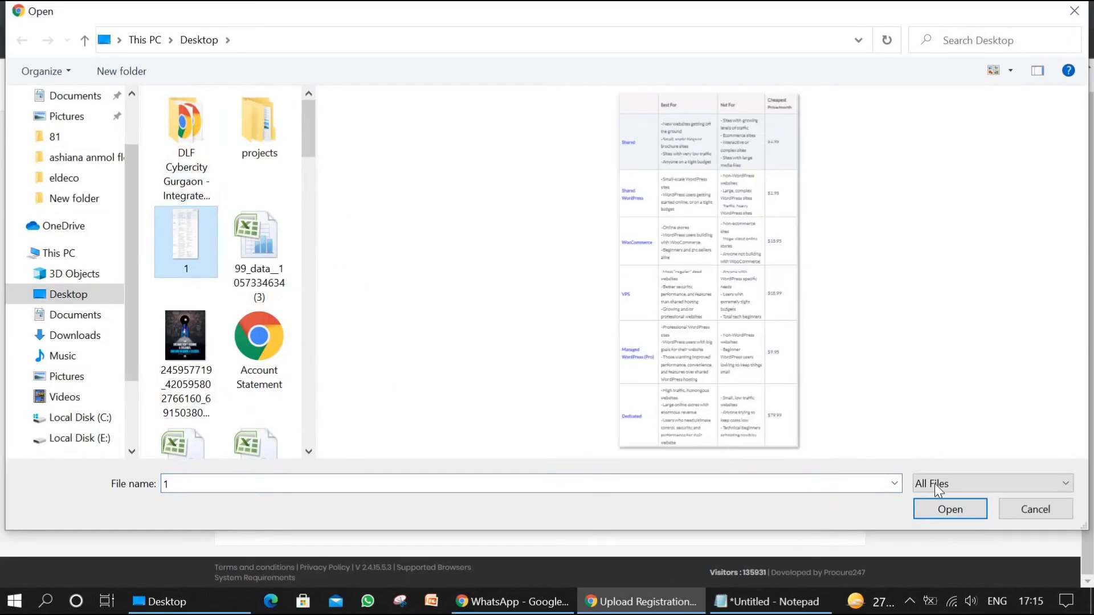
{"action": "left_click", "coordinate": [951, 514]}
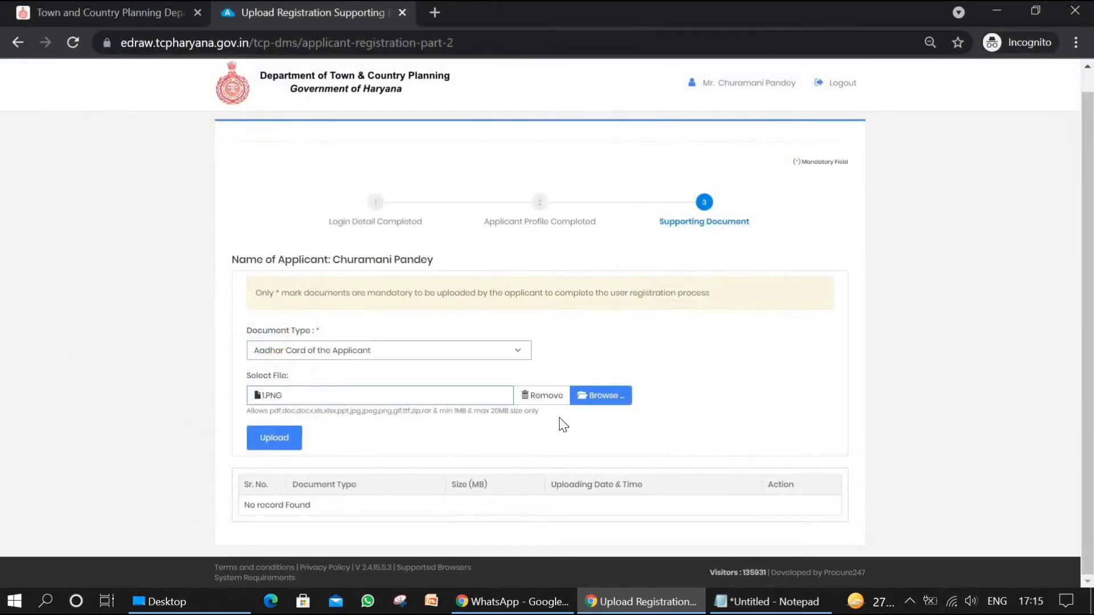
{"action": "left_click", "coordinate": [289, 442]}
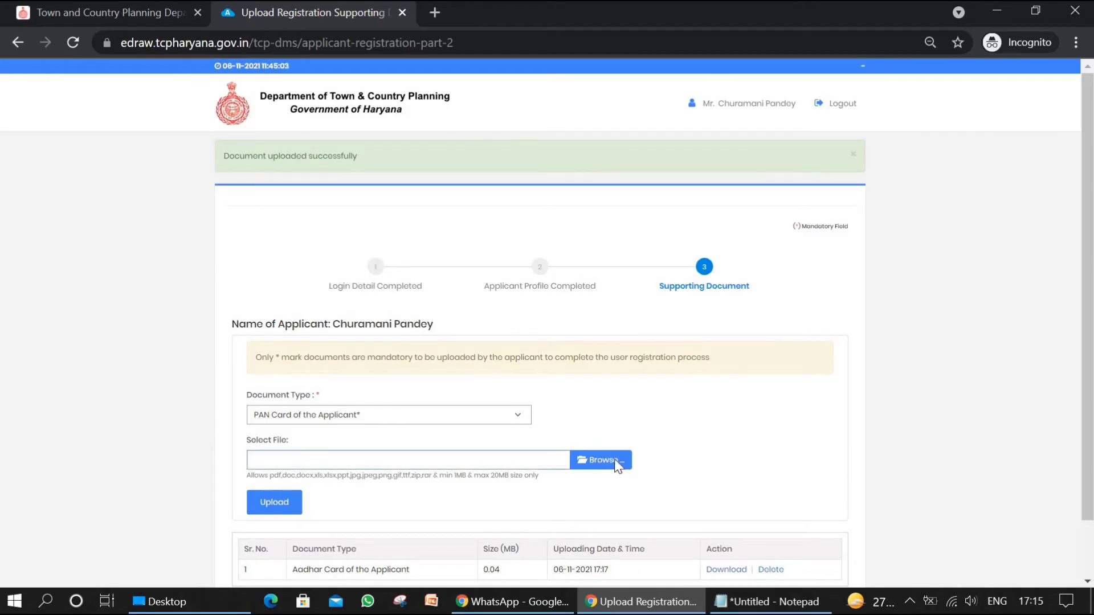
{"action": "left_click", "coordinate": [604, 422]}
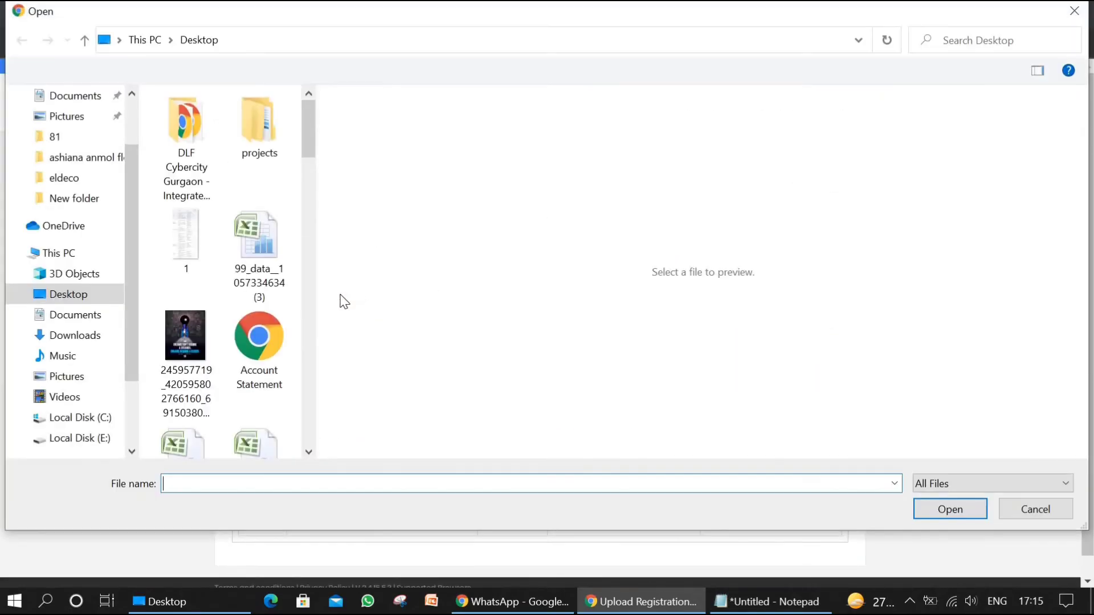
{"action": "double_click", "coordinate": [199, 340]}
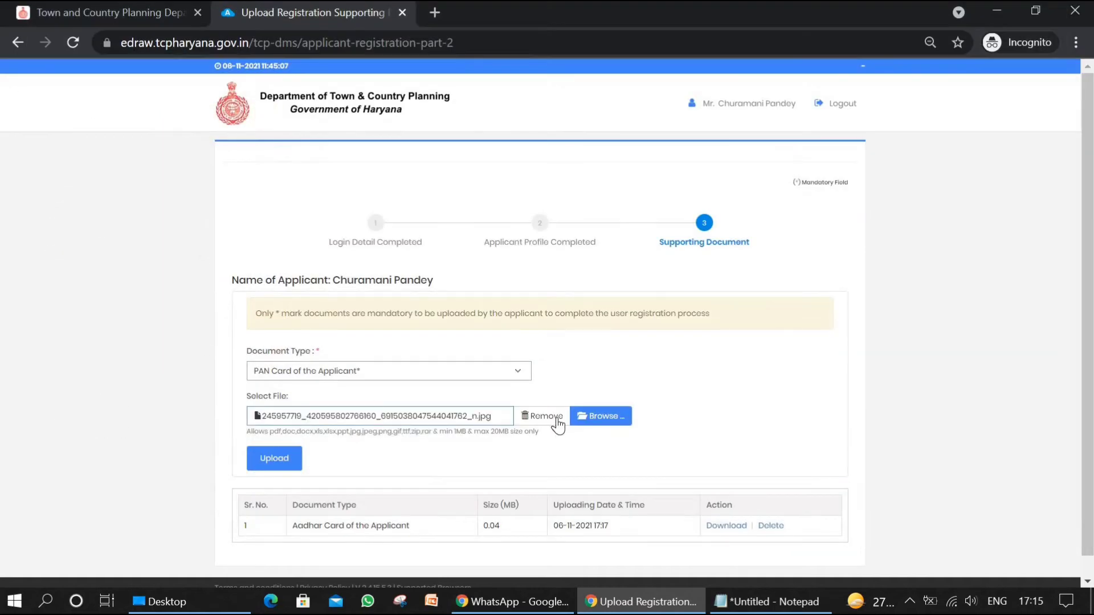
{"action": "left_click", "coordinate": [275, 459]}
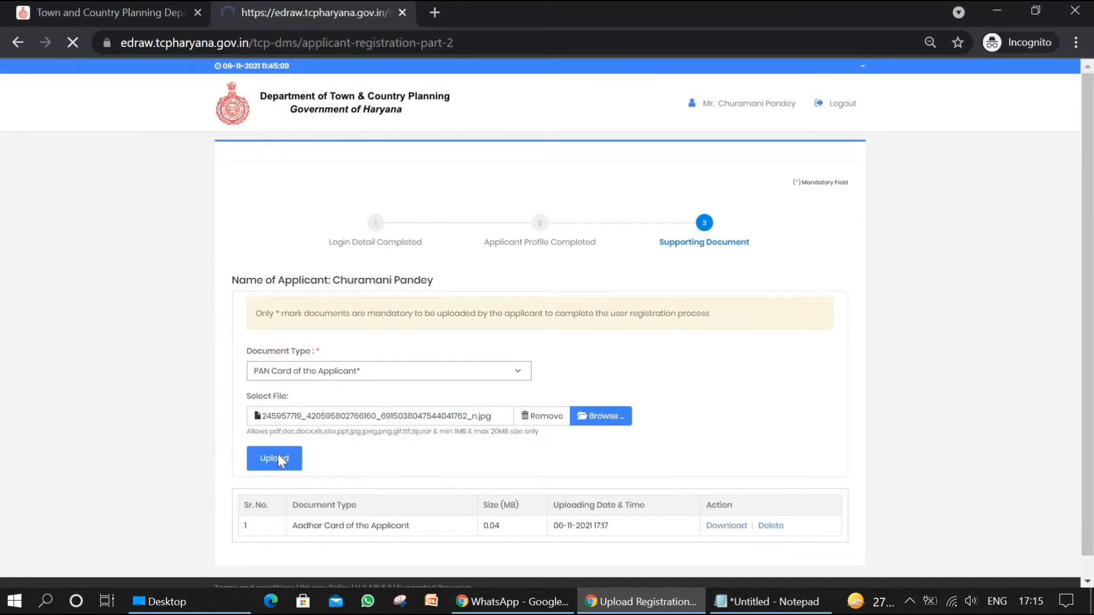
{"action": "left_click", "coordinate": [610, 459]}
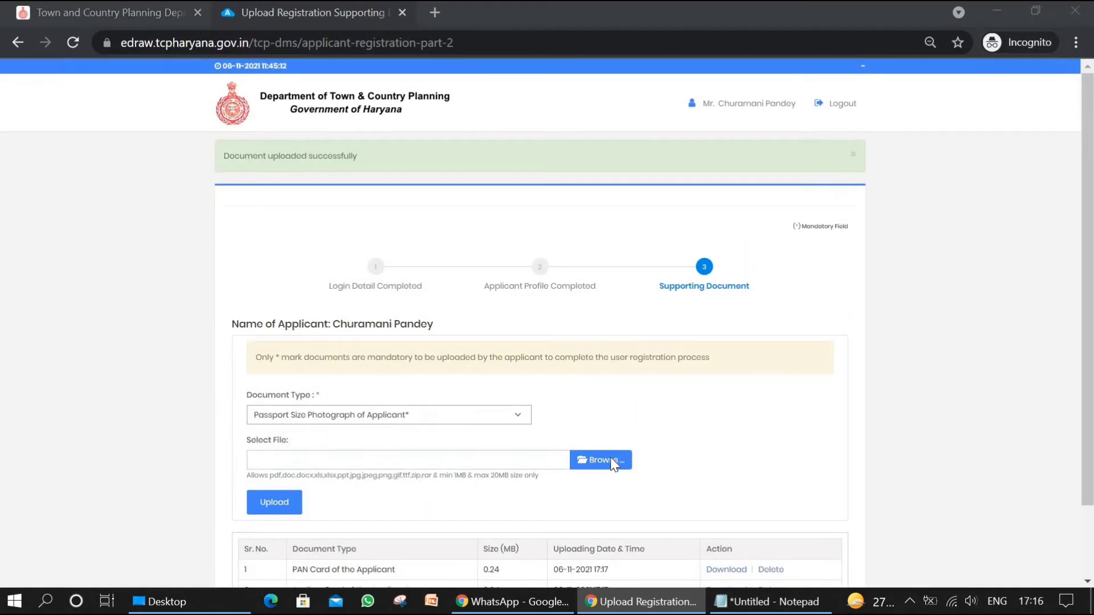
{"action": "double_click", "coordinate": [184, 335]}
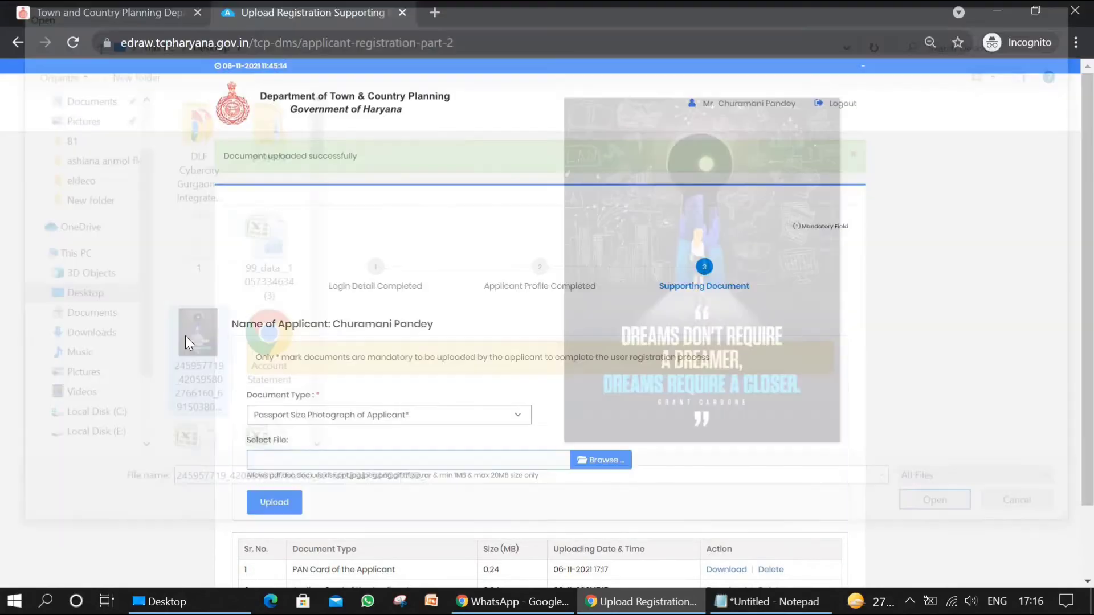
{"action": "left_click", "coordinate": [276, 461]}
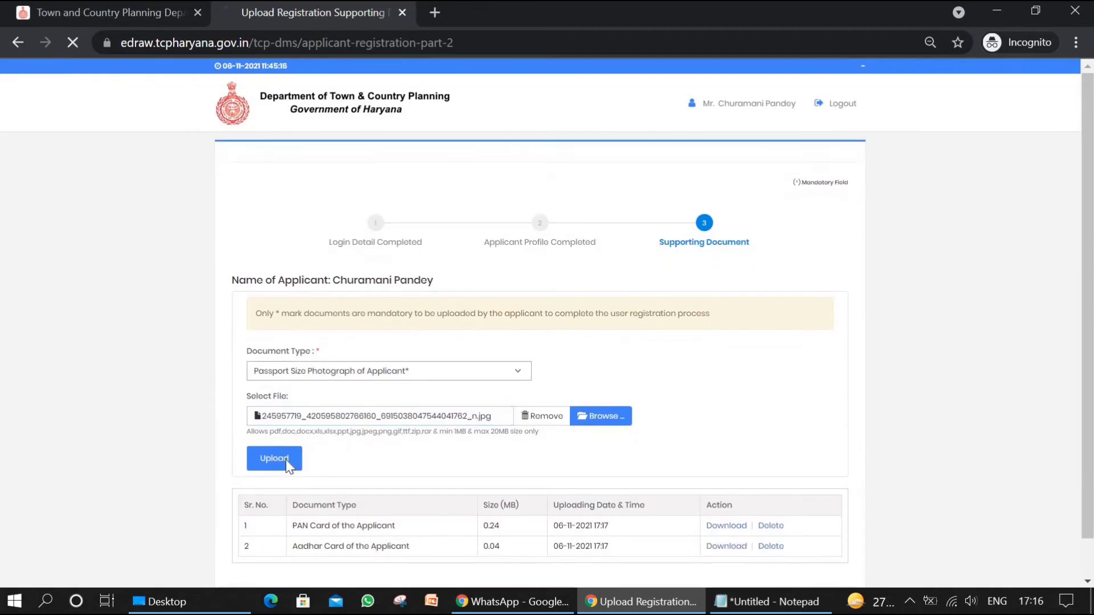
{"action": "scroll", "coordinate": [564, 408], "scroll_direction": "down", "scroll_amount": 2}
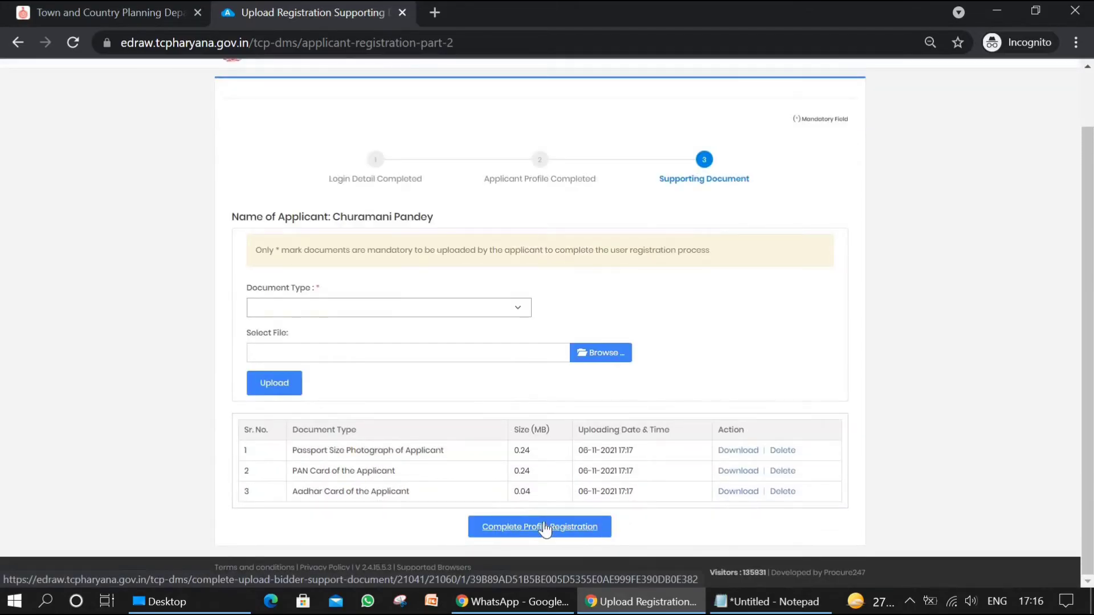
{"action": "left_click", "coordinate": [544, 527]}
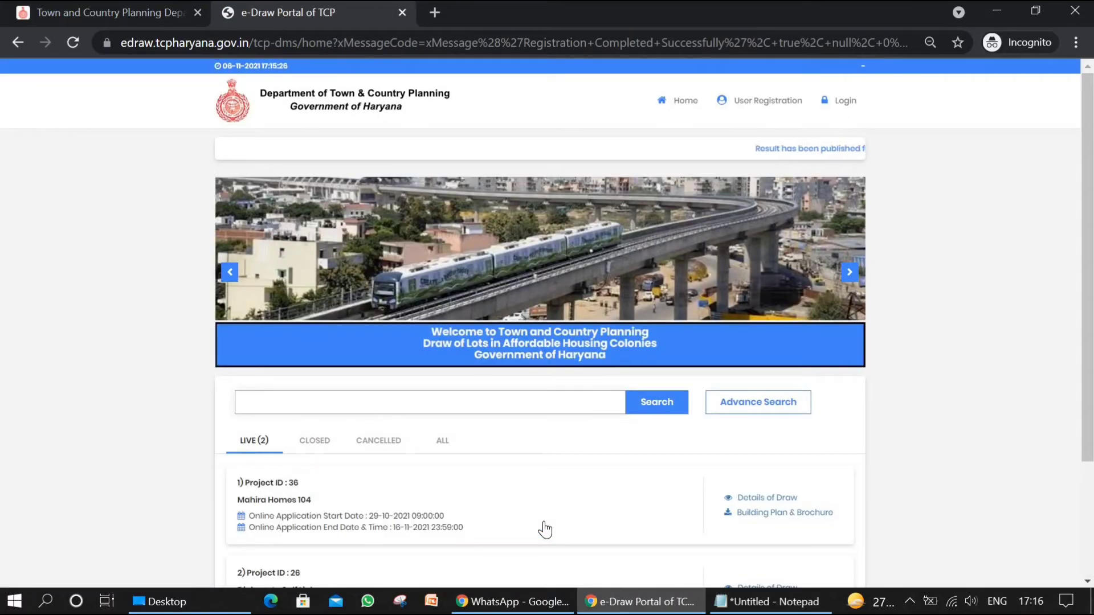
Step: Open the portal's login page and enter the applicant's registered e-mail address
{"action": "left_click", "coordinate": [840, 108]}
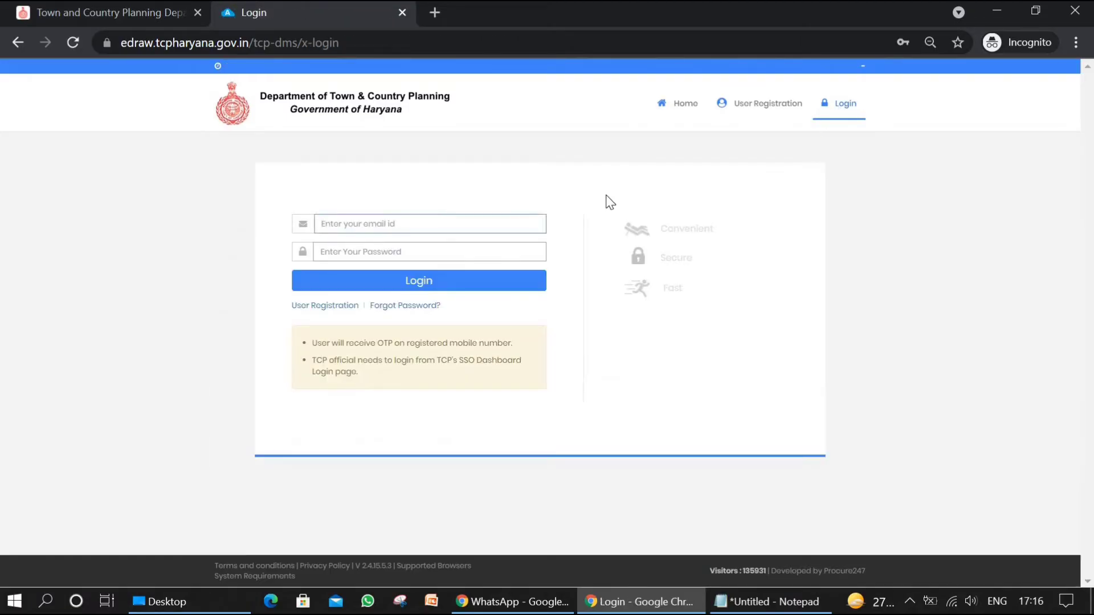
{"action": "left_click", "coordinate": [429, 223]}
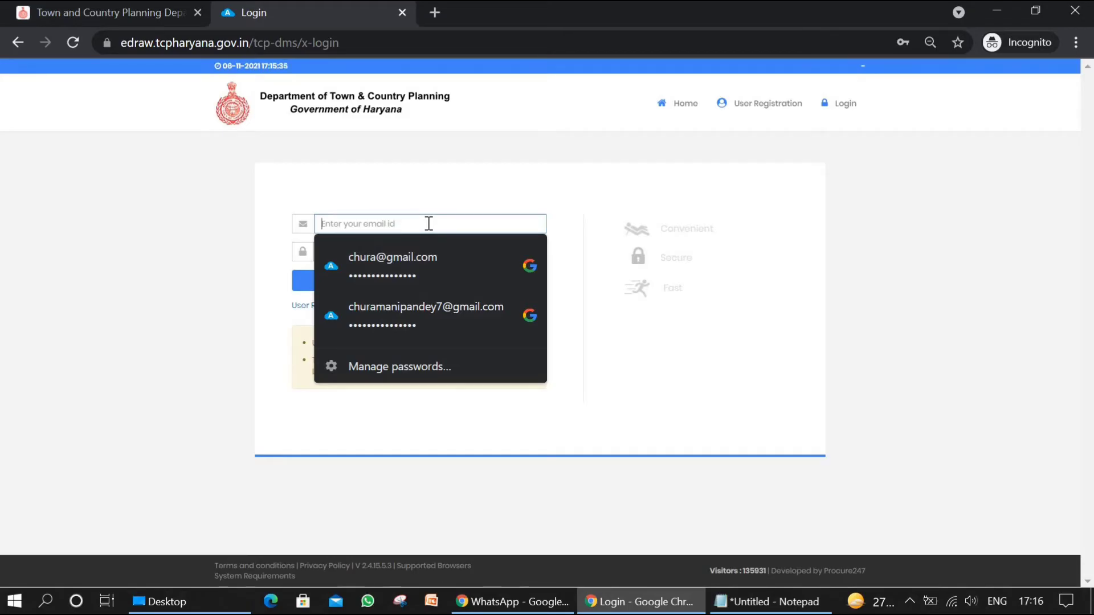
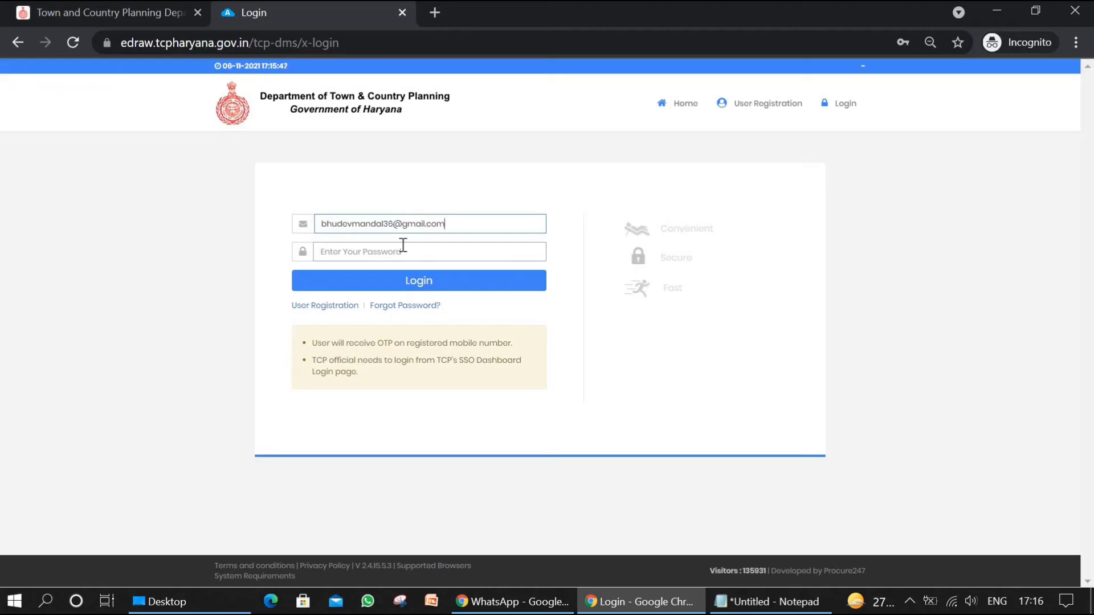
Step: Enter the account password and submit the login credentials
{"action": "left_click", "coordinate": [395, 250]}
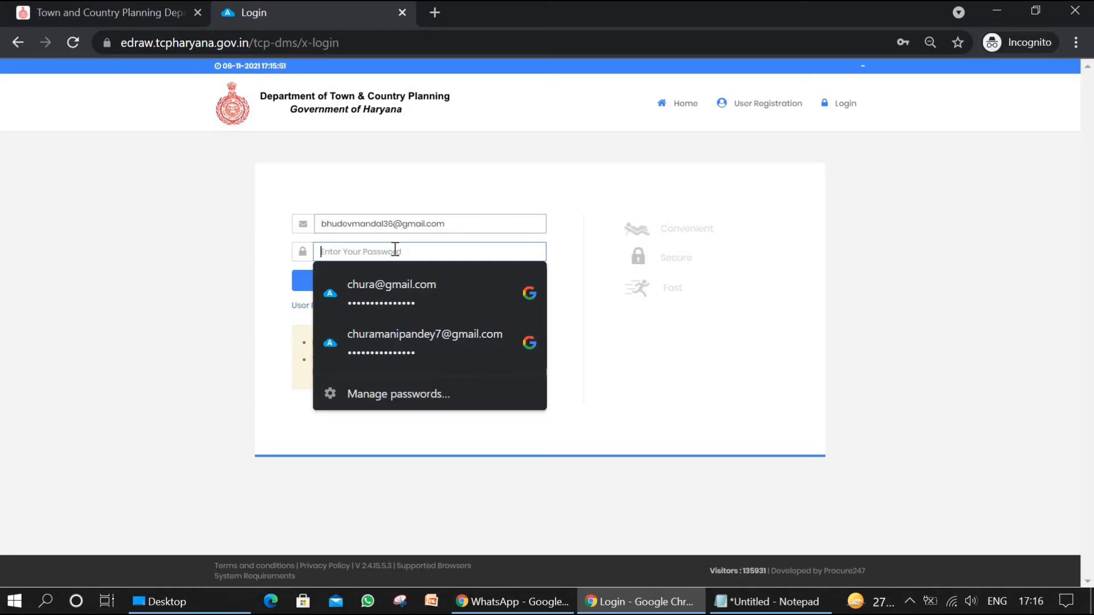
{"action": "type", "text": "•"}
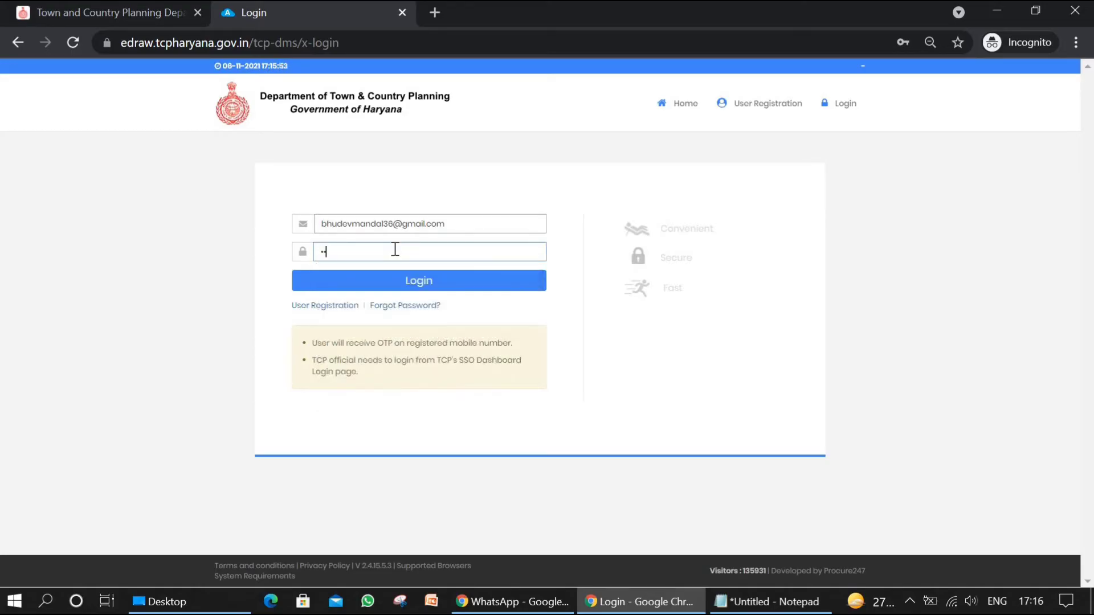
{"action": "type", "text": "••••"}
{"action": "left_click", "coordinate": [418, 282]}
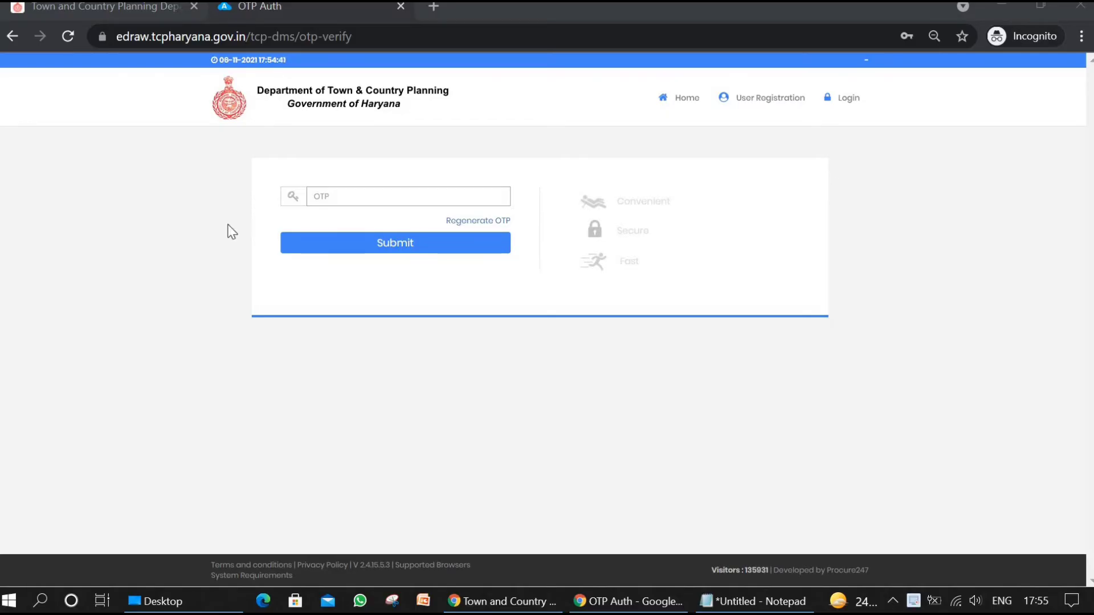
Step: Enter the one-time password received on the registered mobile number and submit it to complete the login
{"action": "left_click", "coordinate": [343, 197]}
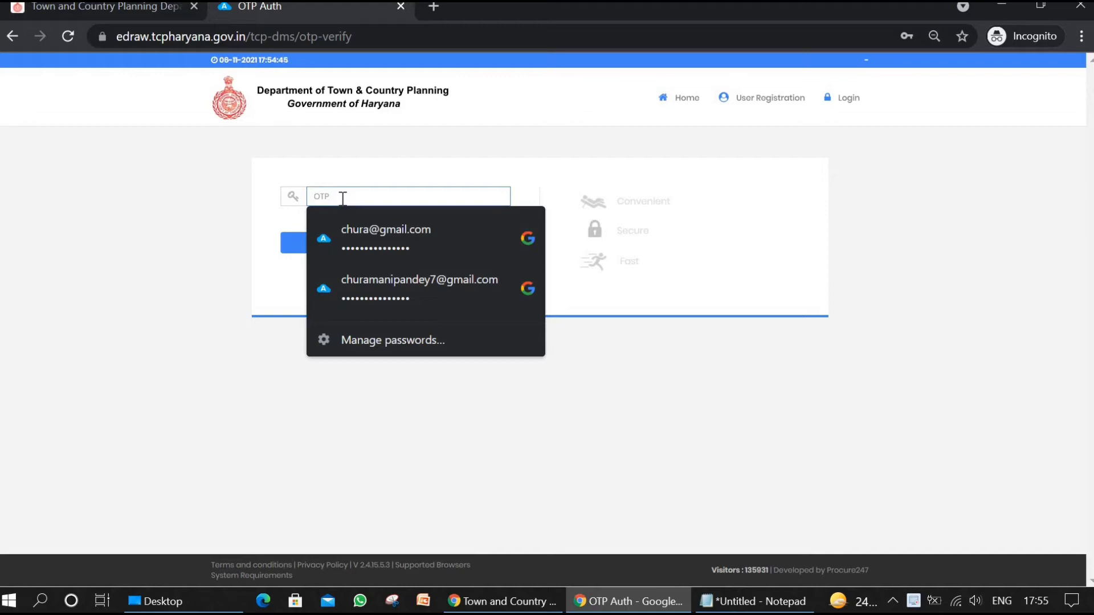
{"action": "type", "text": "1"}
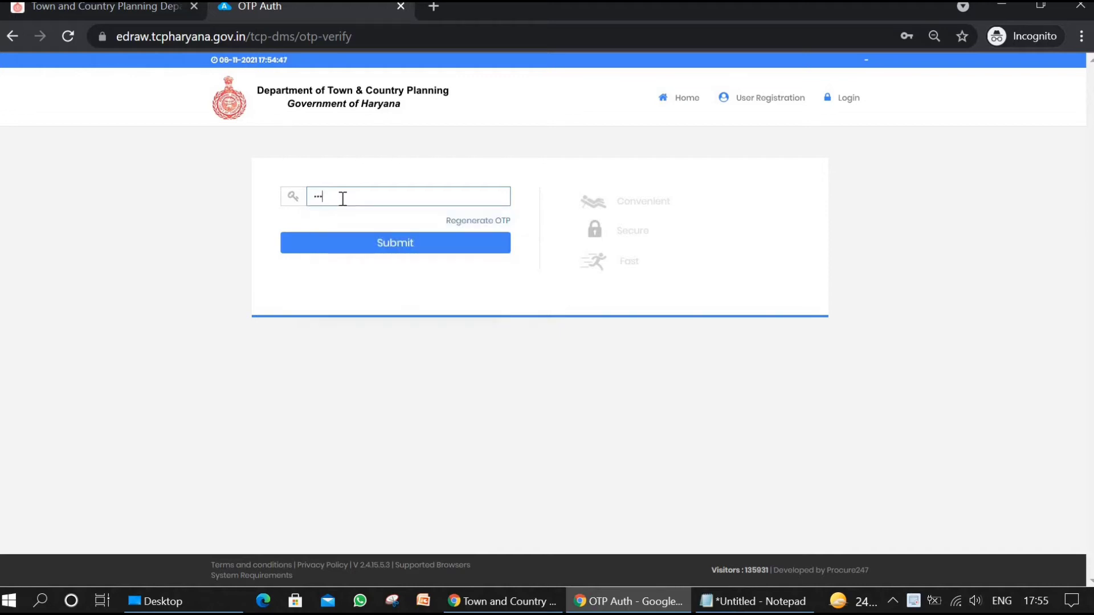
{"action": "type", "text": "1"}
{"action": "left_click", "coordinate": [379, 252]}
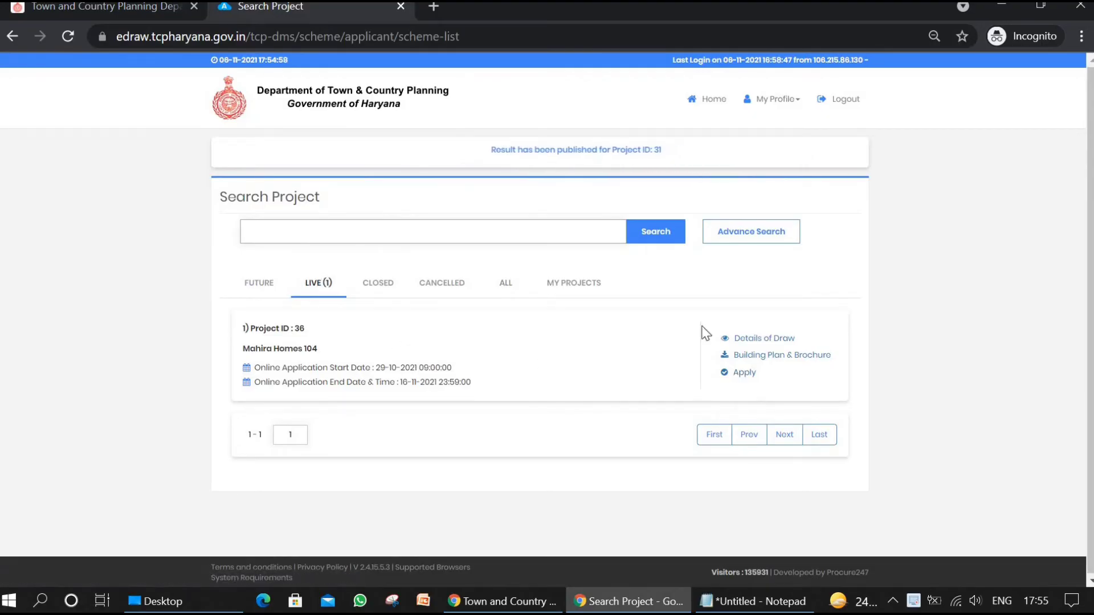
Step: Apply for the Mahira Homes 104 project and submit 2 BHK + UTILITY -II as the unit category
{"action": "left_click", "coordinate": [745, 375]}
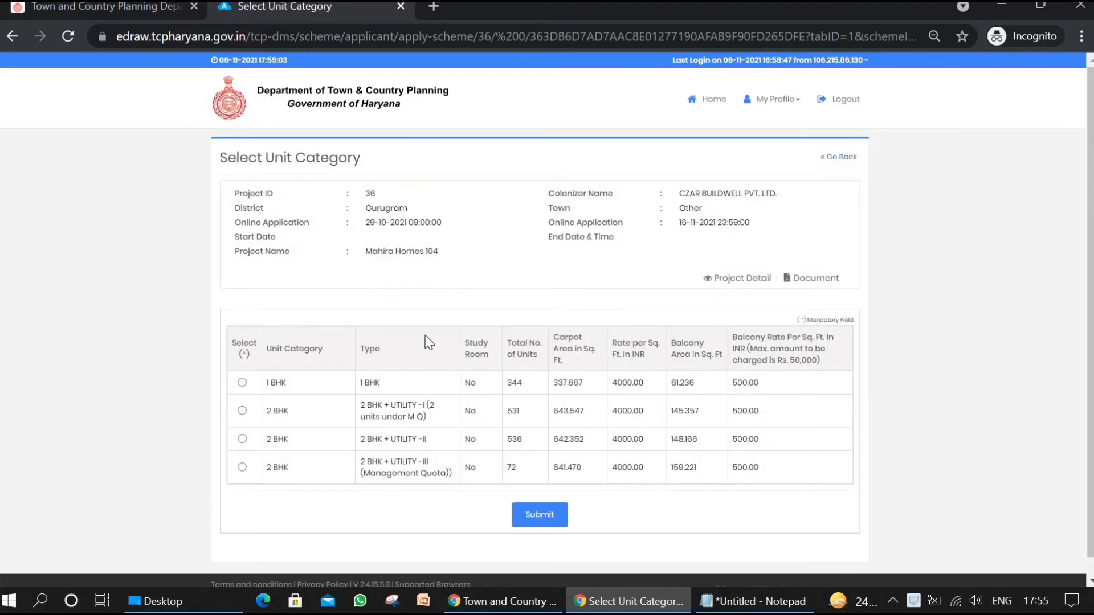
{"action": "scroll", "coordinate": [429, 342], "scroll_direction": "down", "scroll_amount": 1}
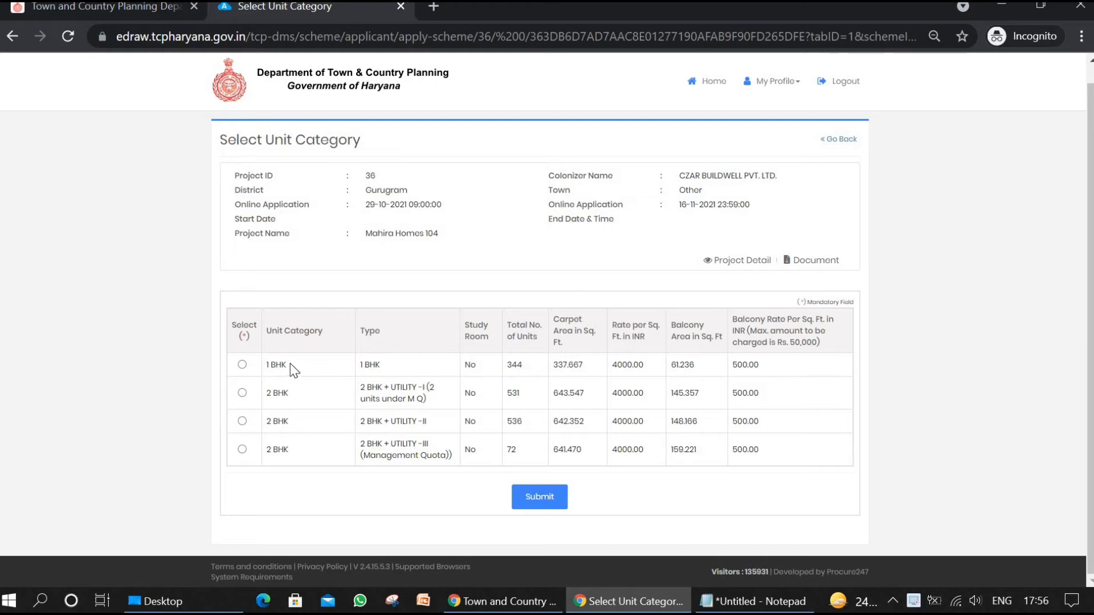
{"action": "left_click", "coordinate": [241, 421]}
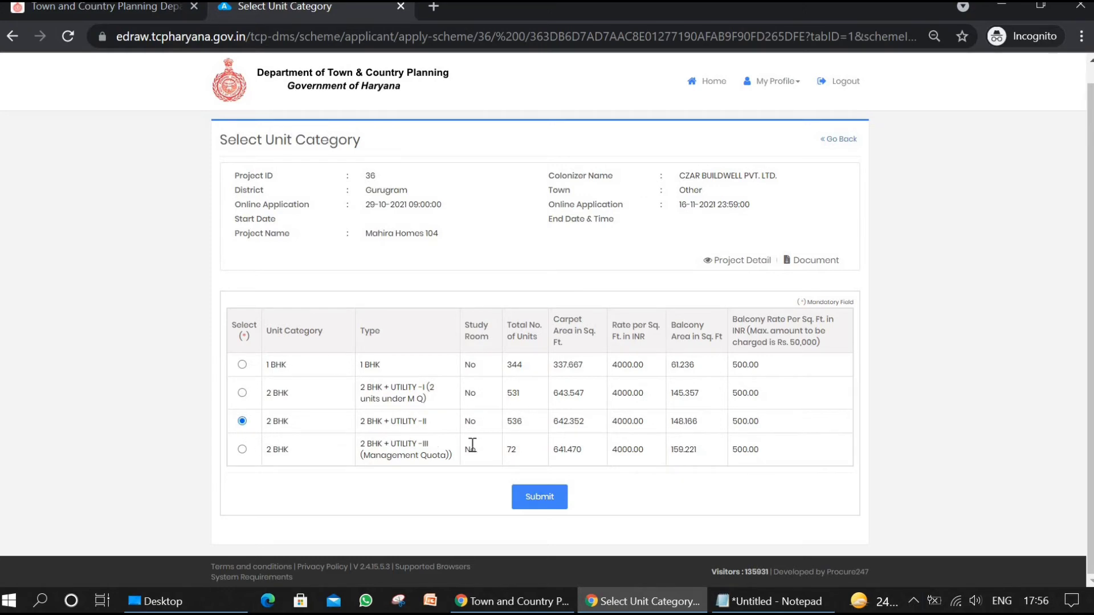
{"action": "left_click", "coordinate": [541, 497]}
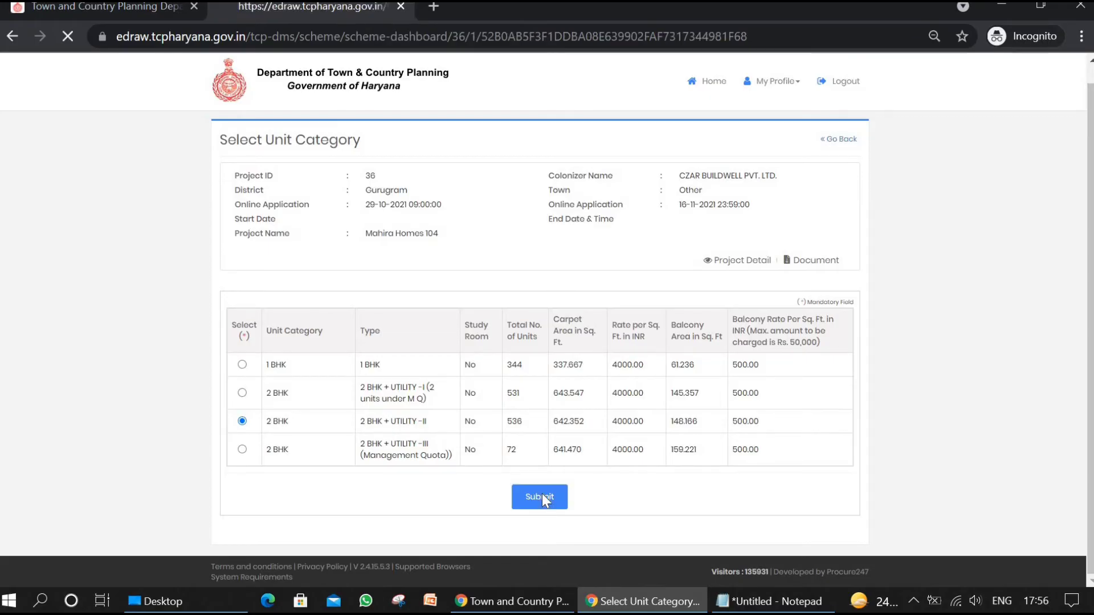
Step: Review the applicant profile form, including the applicant, nominee, dependent and document sections
{"action": "scroll", "coordinate": [596, 330], "scroll_direction": "down", "scroll_amount": 14}
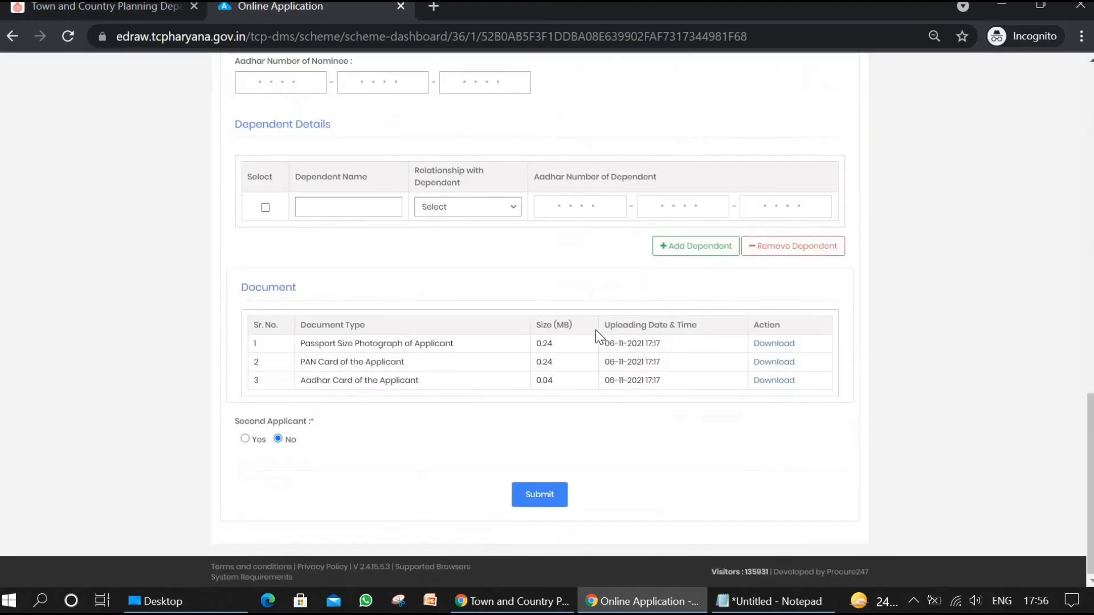
{"action": "scroll", "coordinate": [596, 330], "scroll_direction": "up", "scroll_amount": 14}
{"action": "scroll", "coordinate": [596, 328], "scroll_direction": "down", "scroll_amount": 2}
{"action": "scroll", "coordinate": [596, 327], "scroll_direction": "down", "scroll_amount": 11}
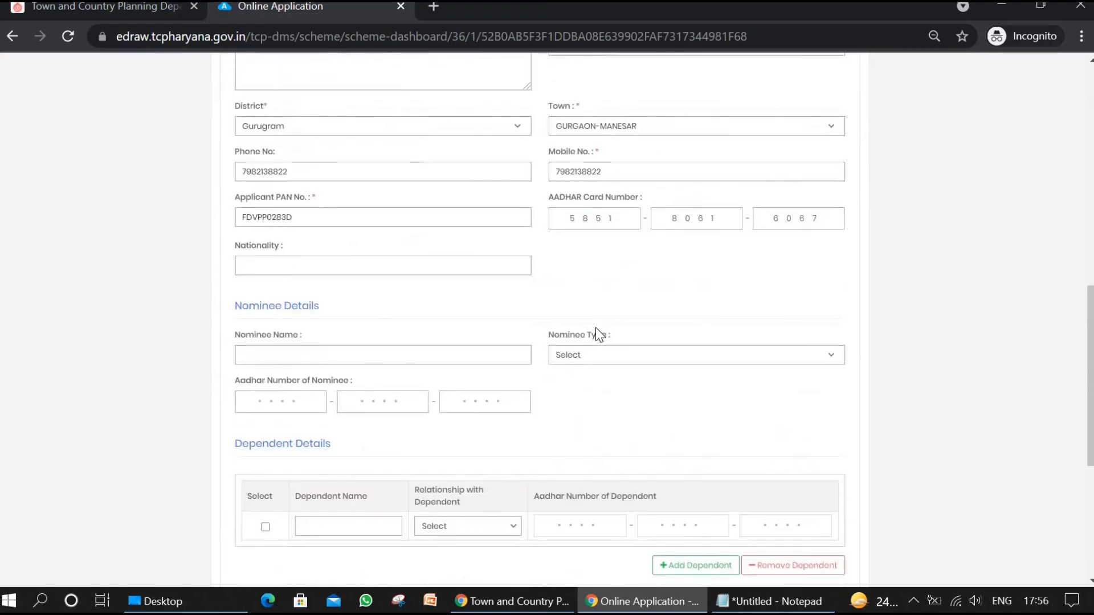
{"action": "scroll", "coordinate": [596, 327], "scroll_direction": "up", "scroll_amount": 7}
{"action": "scroll", "coordinate": [592, 319], "scroll_direction": "down", "scroll_amount": 1}
{"action": "scroll", "coordinate": [588, 275], "scroll_direction": "down", "scroll_amount": 5}
{"action": "scroll", "coordinate": [587, 276], "scroll_direction": "up", "scroll_amount": 4}
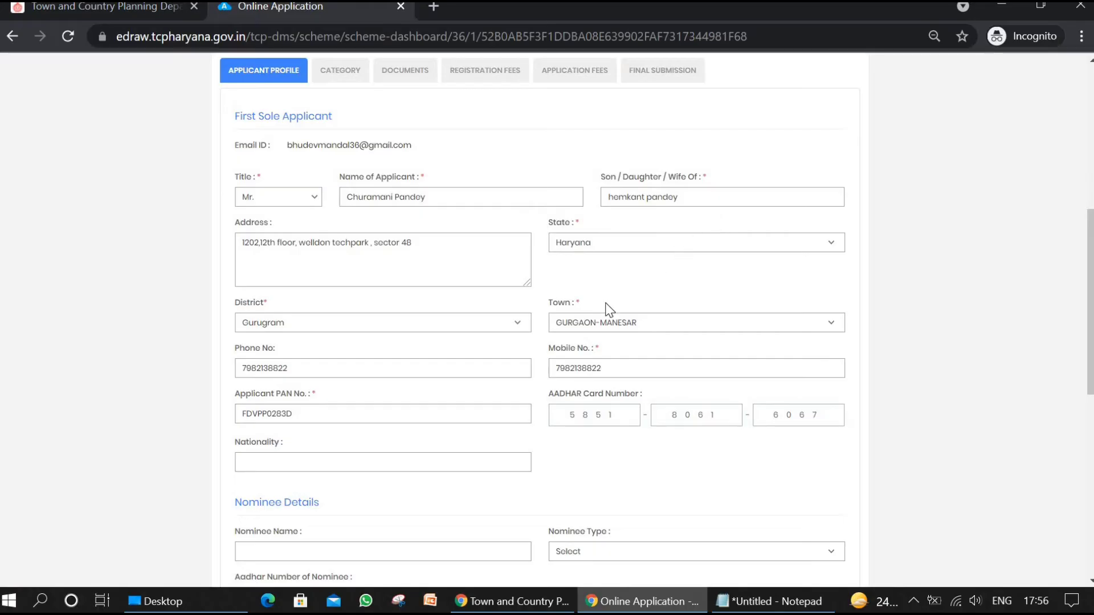
Step: Enter indian as the applicant's nationality and submit the applicant profile without nominee or dependent details
{"action": "scroll", "coordinate": [606, 310], "scroll_direction": "down", "scroll_amount": 4}
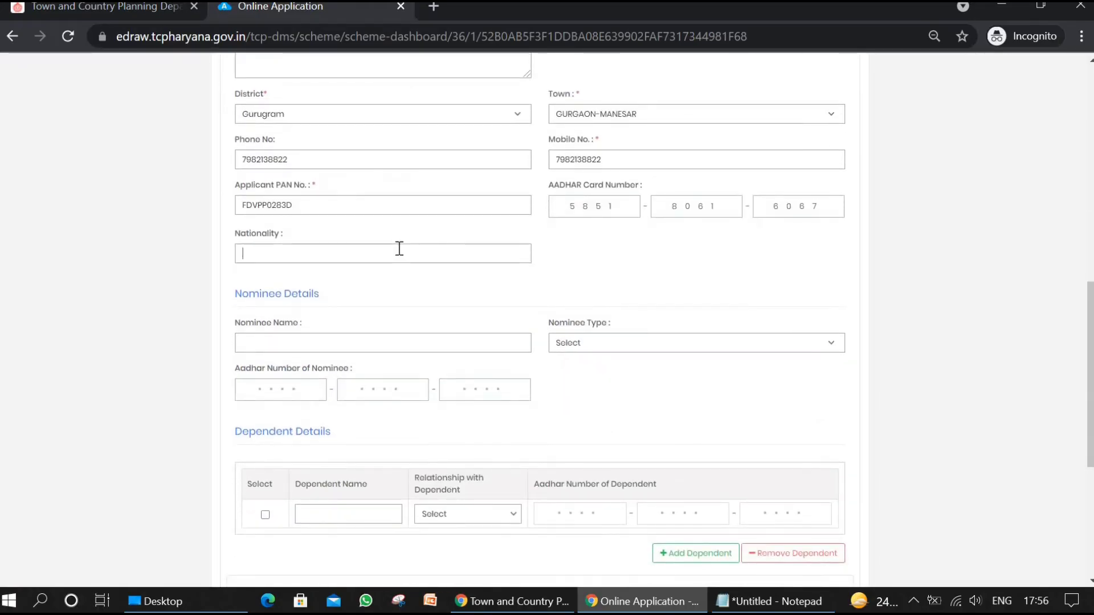
{"action": "type", "text": "indian"}
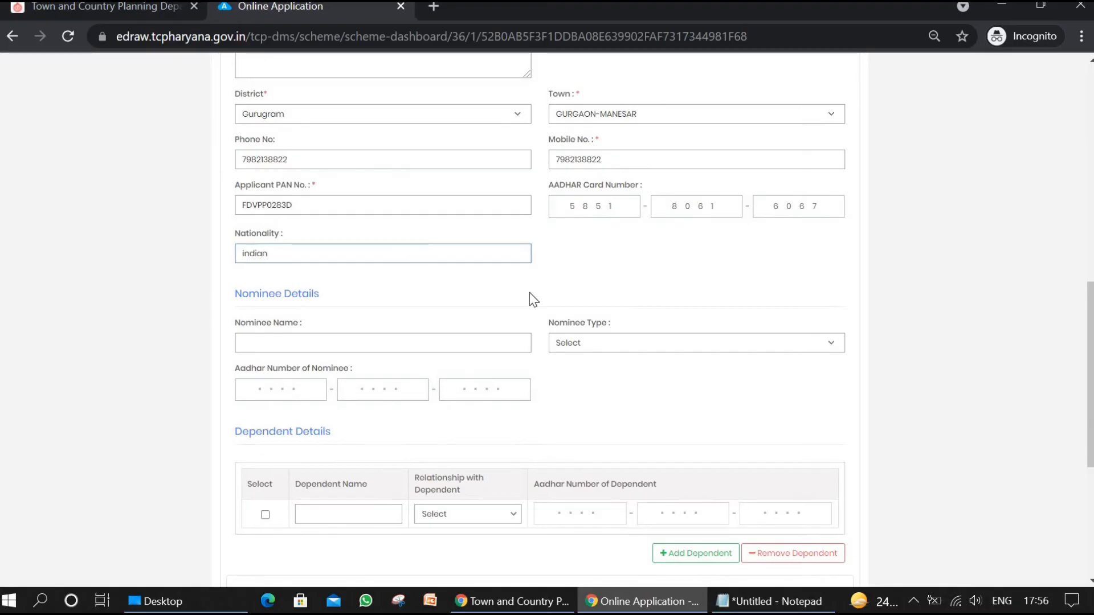
{"action": "left_click", "coordinate": [677, 278]}
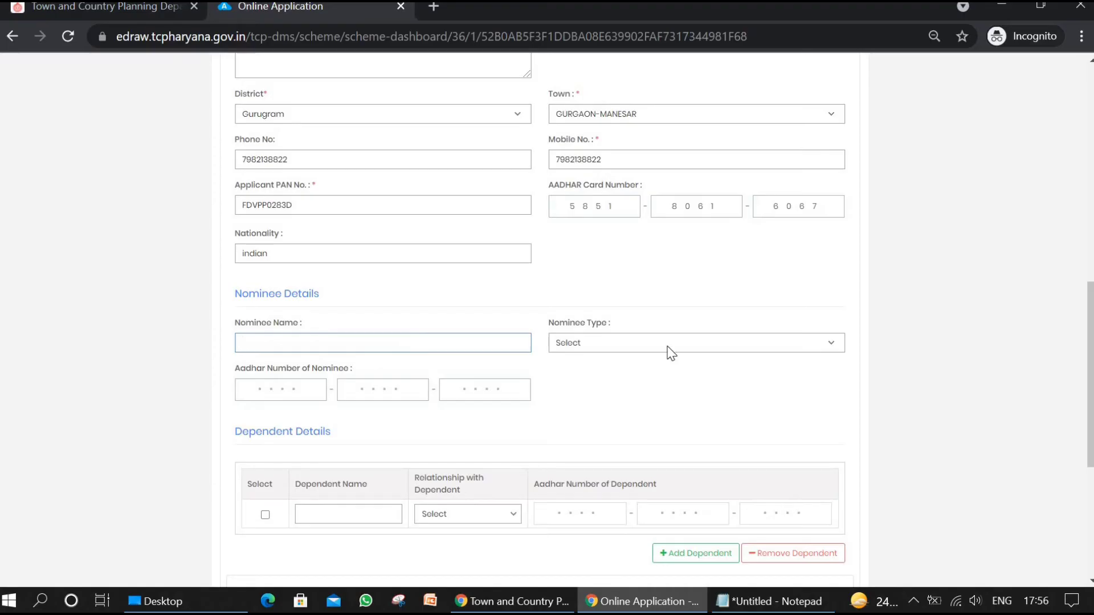
{"action": "scroll", "coordinate": [668, 350], "scroll_direction": "down", "scroll_amount": 2}
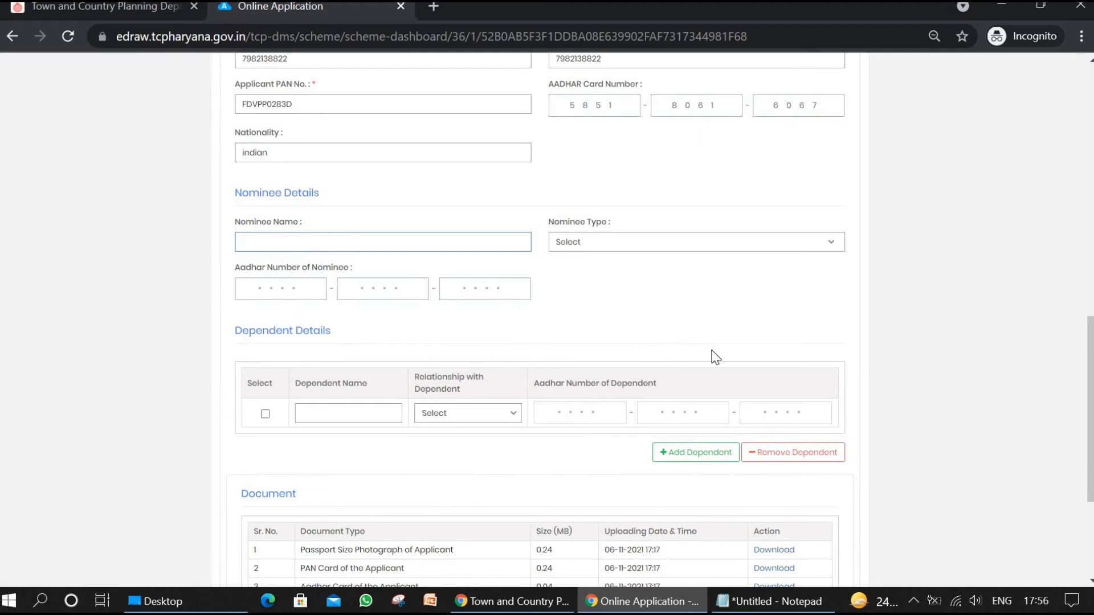
{"action": "scroll", "coordinate": [712, 357], "scroll_direction": "down", "scroll_amount": 4}
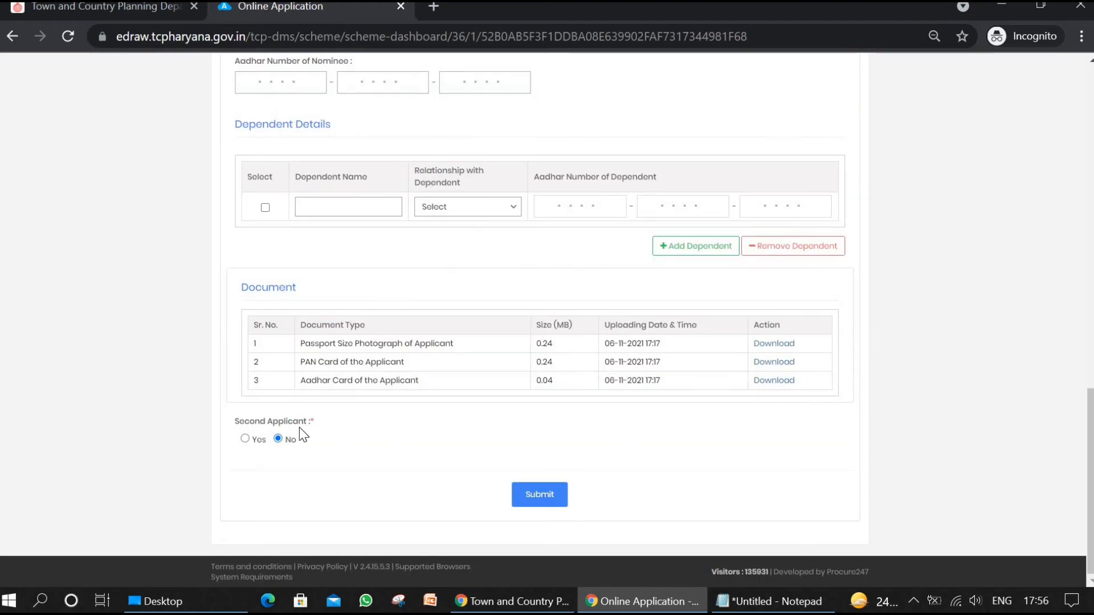
{"action": "left_click", "coordinate": [546, 494]}
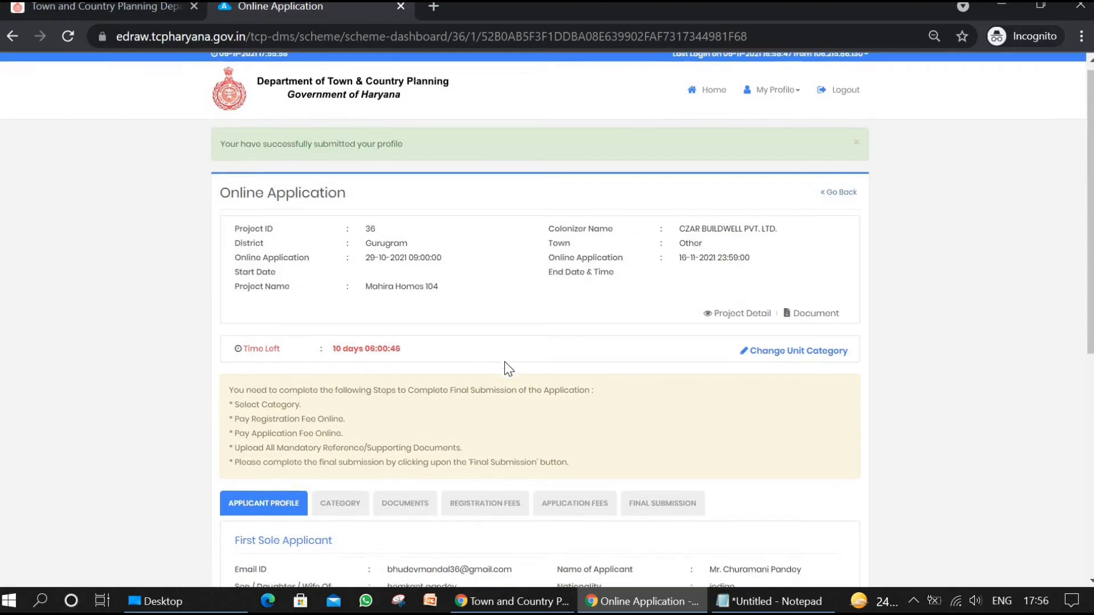
Step: Set the applicant category to General Category, declare "I don't own" for the flat or plot ownership question, and submit
{"action": "scroll", "coordinate": [505, 366], "scroll_direction": "down", "scroll_amount": 7}
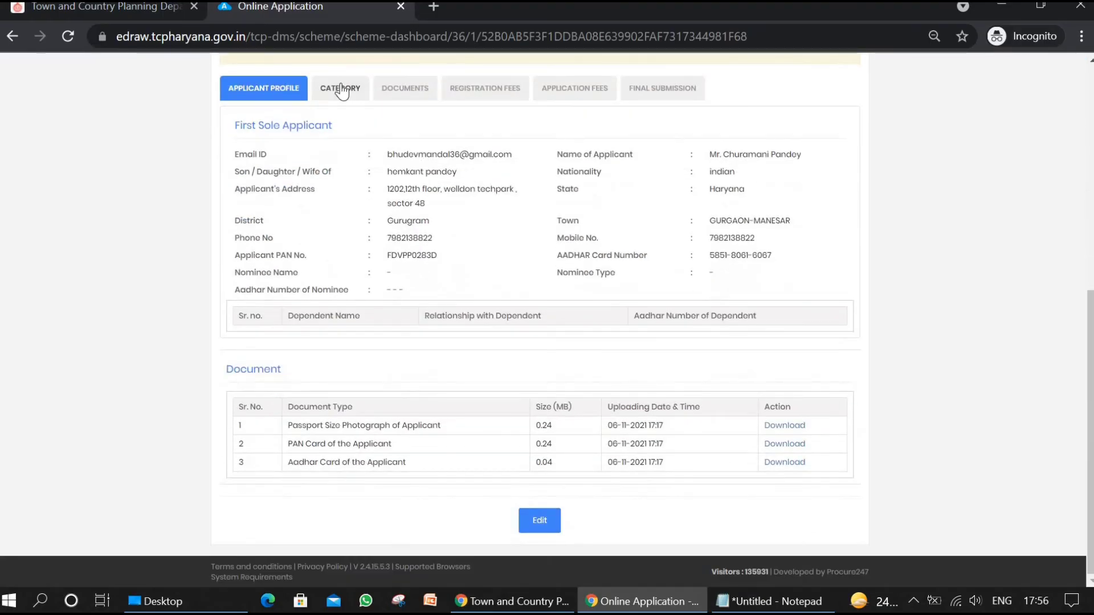
{"action": "left_click", "coordinate": [340, 84]}
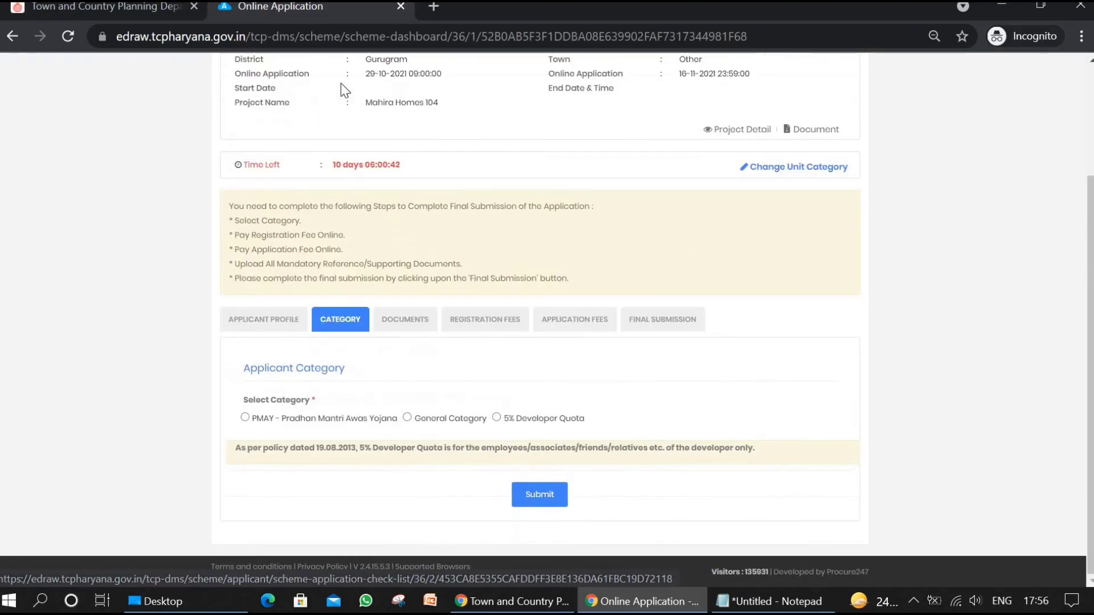
{"action": "scroll", "coordinate": [545, 180], "scroll_direction": "down", "scroll_amount": 3}
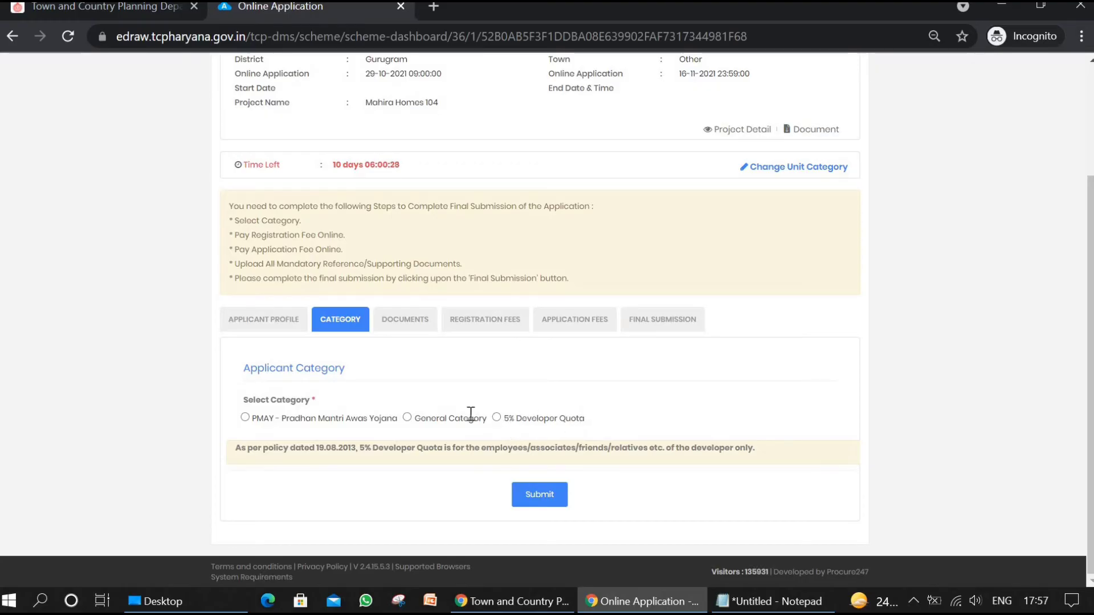
{"action": "left_click", "coordinate": [408, 419]}
{"action": "scroll", "coordinate": [514, 485], "scroll_direction": "down", "scroll_amount": 1}
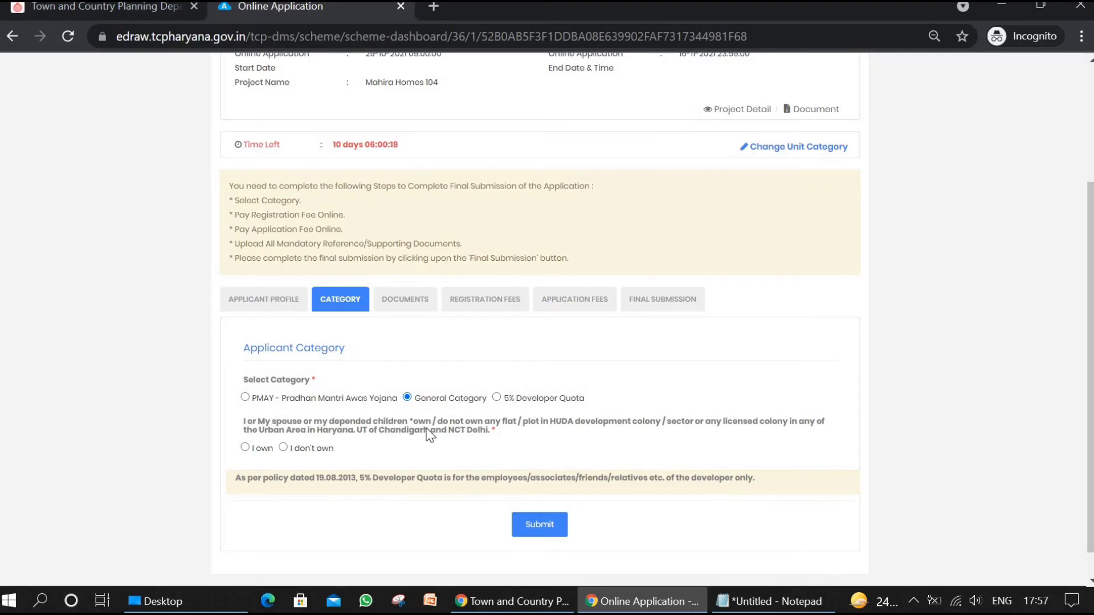
{"action": "left_click", "coordinate": [283, 448]}
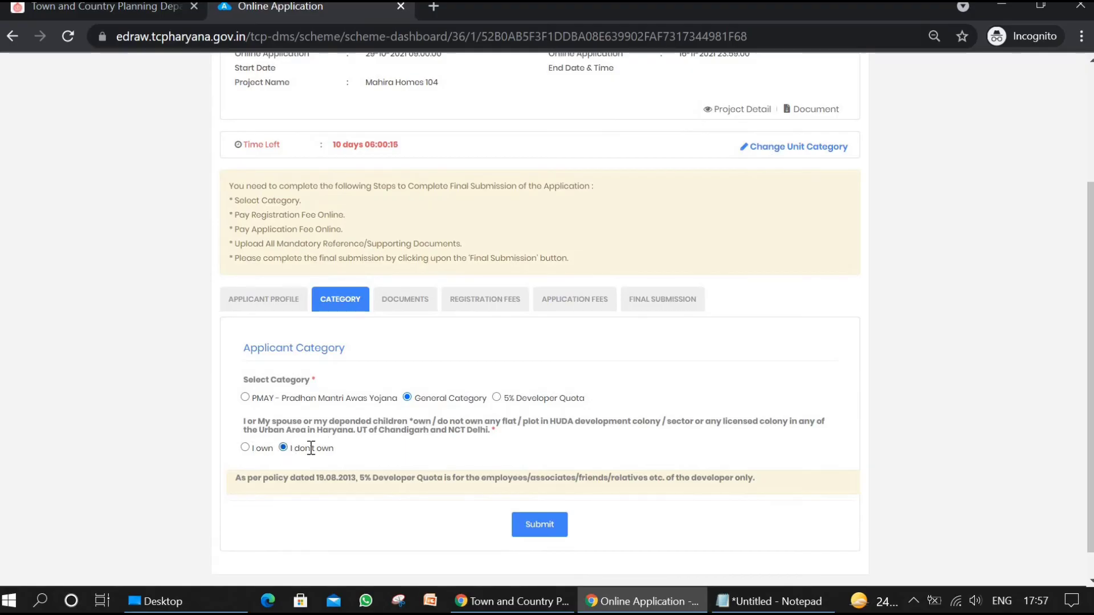
{"action": "left_click", "coordinate": [546, 521]}
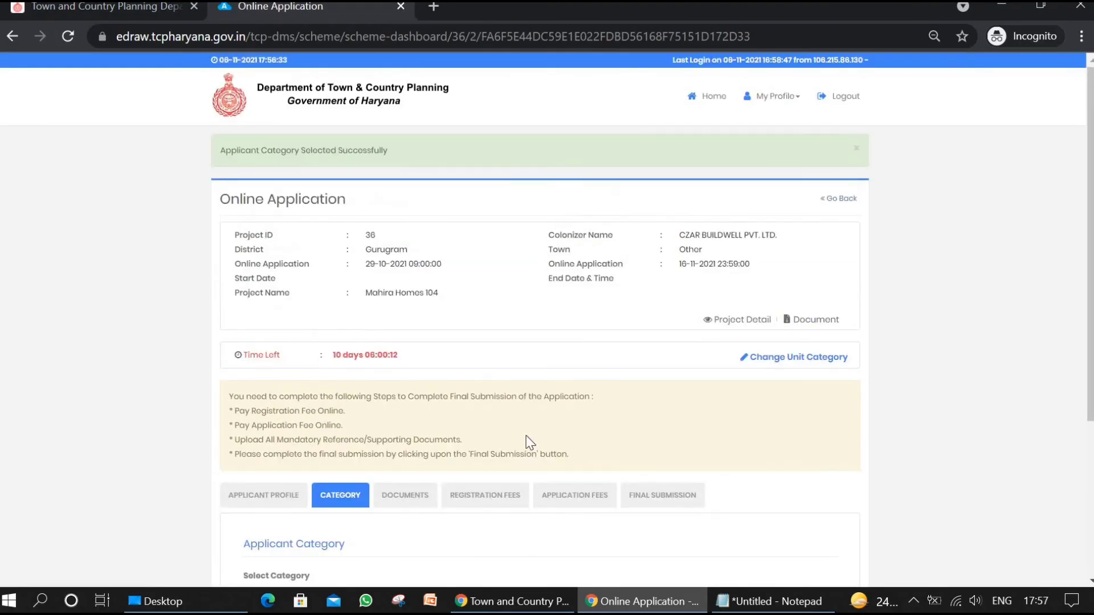
Step: Upload 1.PNG as the Aadhar Card in the application's documents section
{"action": "scroll", "coordinate": [527, 443], "scroll_direction": "down", "scroll_amount": 4}
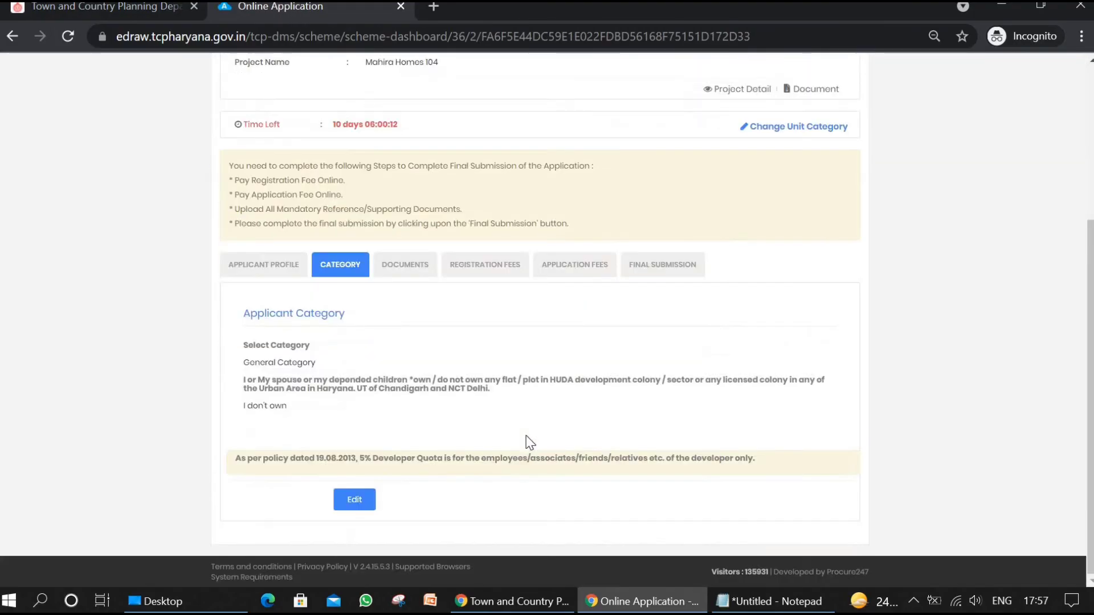
{"action": "left_click", "coordinate": [407, 269]}
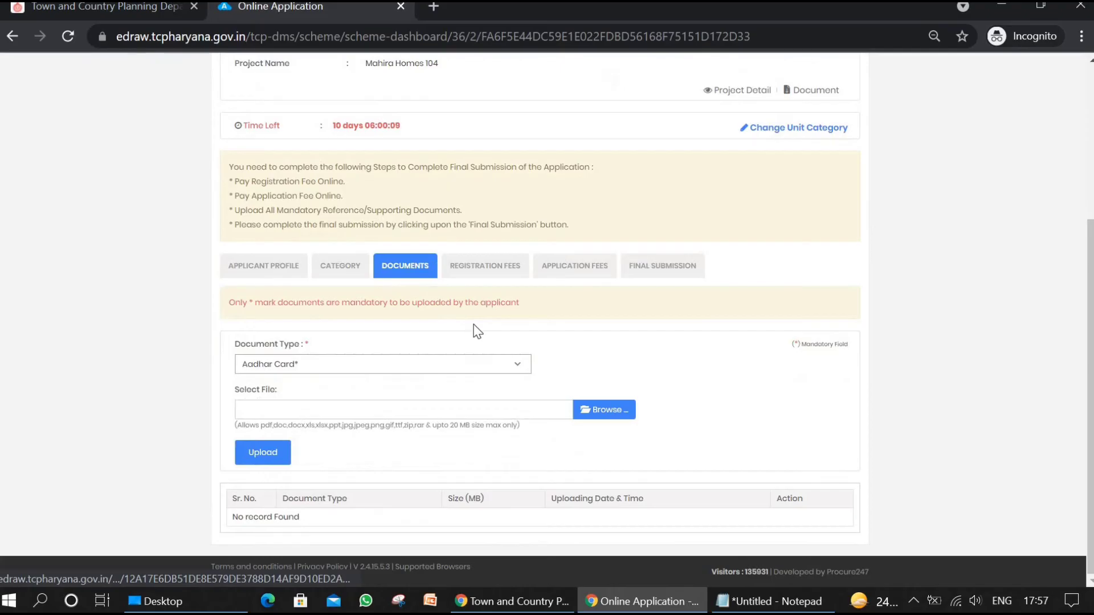
{"action": "left_click", "coordinate": [376, 364]}
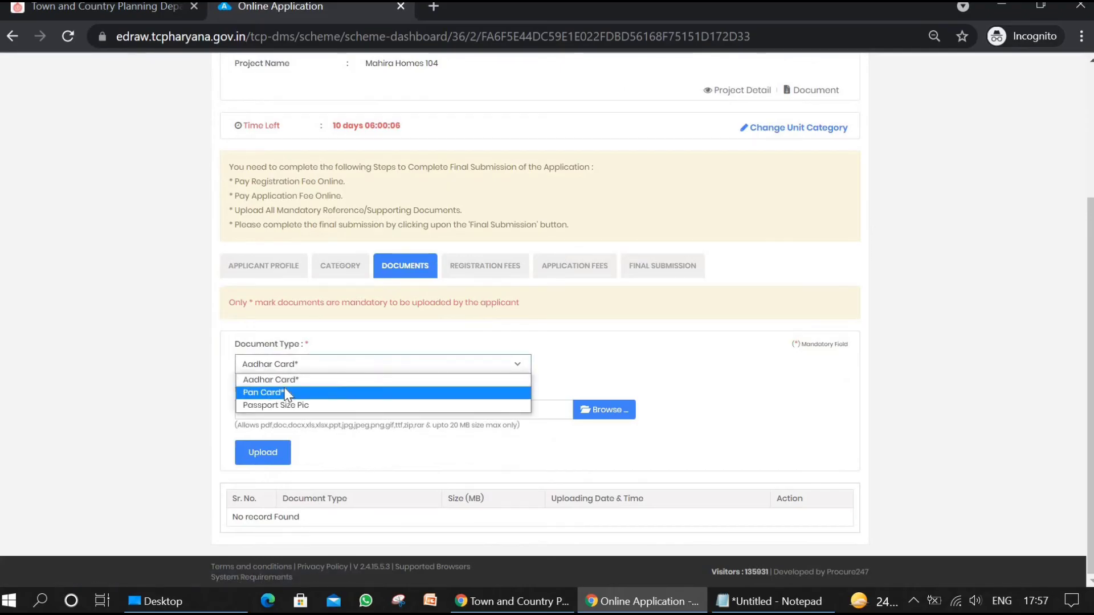
{"action": "left_click", "coordinate": [496, 337]}
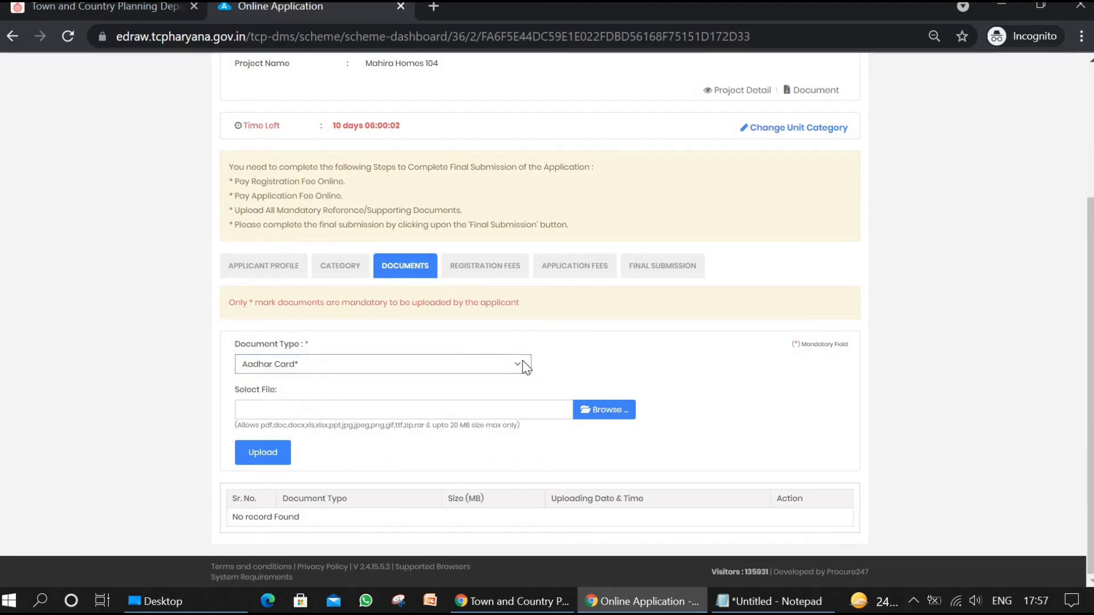
{"action": "left_click", "coordinate": [604, 410]}
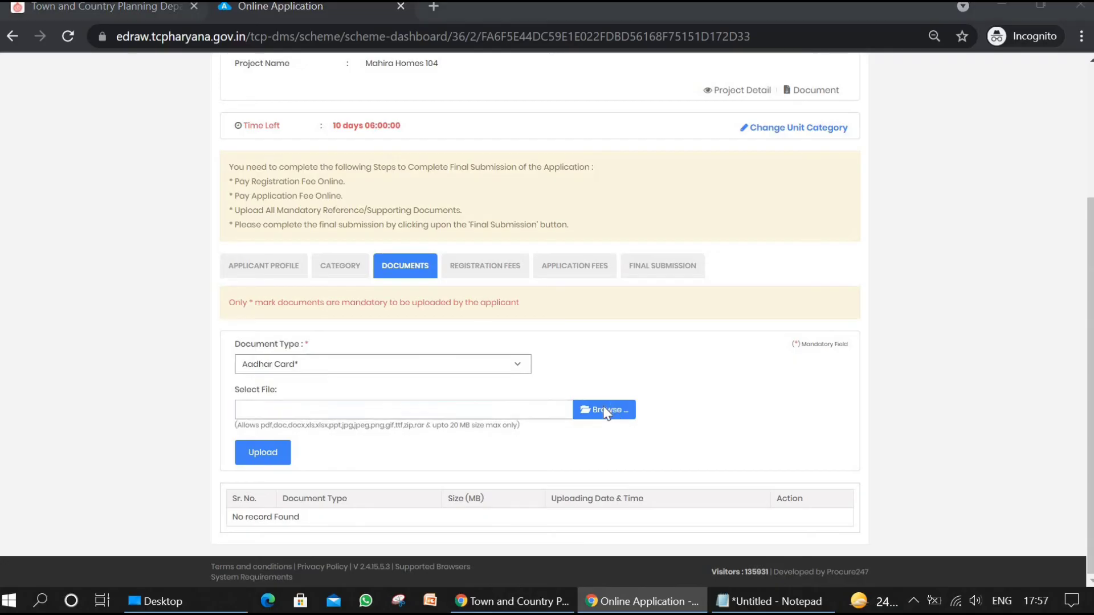
{"action": "double_click", "coordinate": [182, 240]}
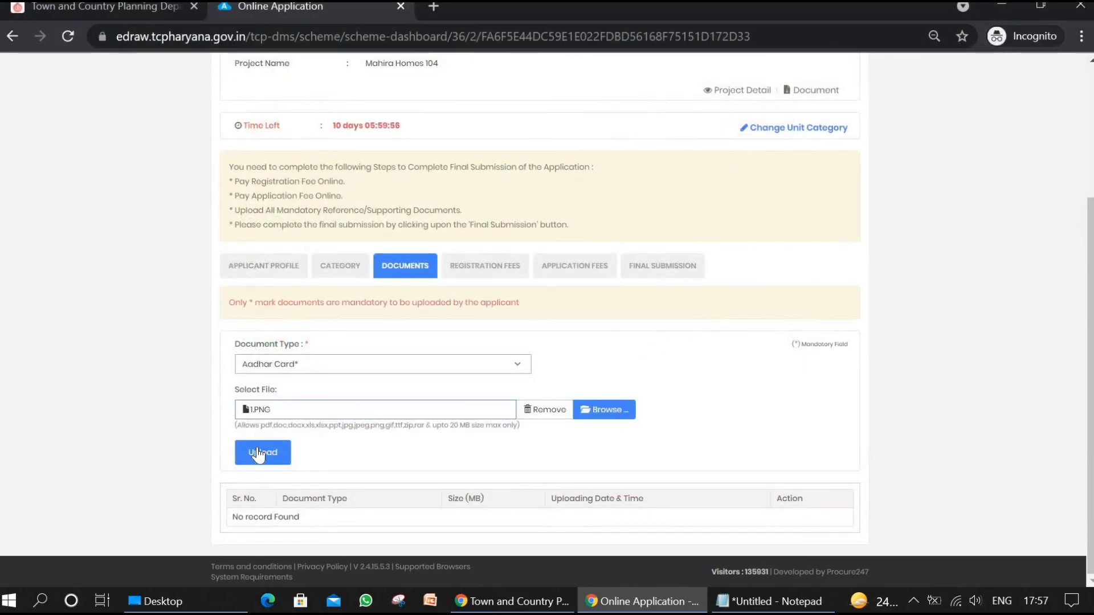
{"action": "left_click", "coordinate": [257, 449]}
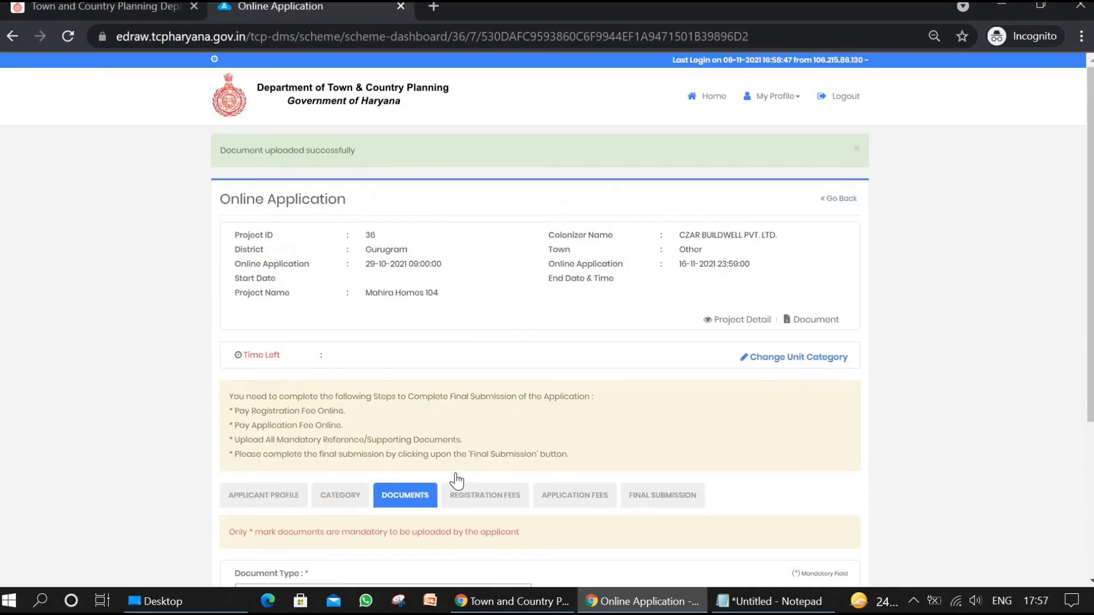
Step: Upload 1.PNG as the Pan Card in the application's documents section
{"action": "scroll", "coordinate": [456, 480], "scroll_direction": "down", "scroll_amount": 2}
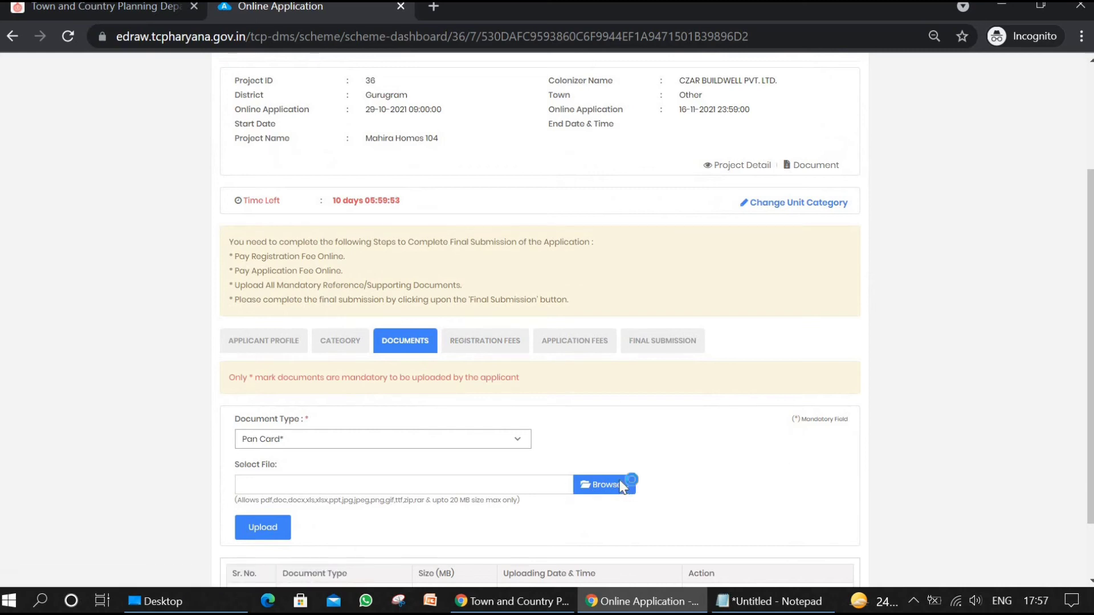
{"action": "left_click", "coordinate": [616, 486]}
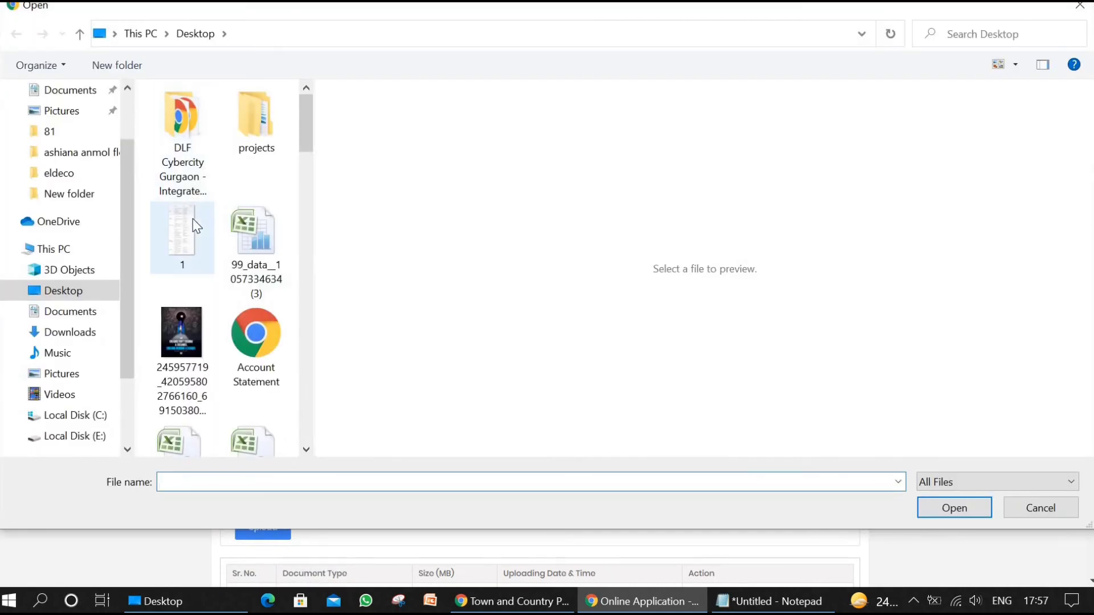
{"action": "double_click", "coordinate": [193, 225]}
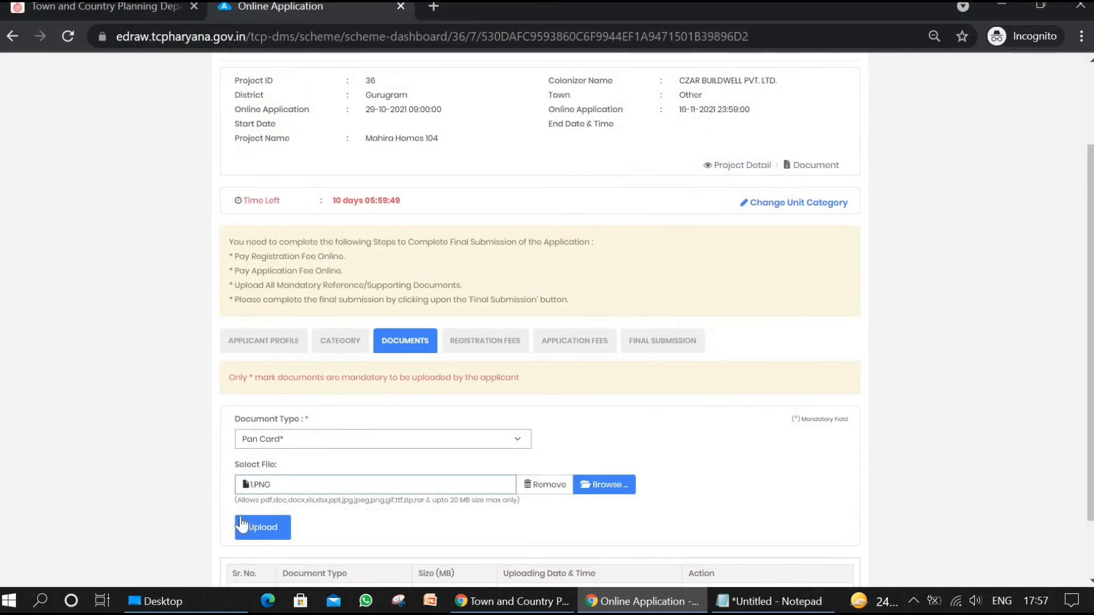
{"action": "left_click", "coordinate": [242, 524]}
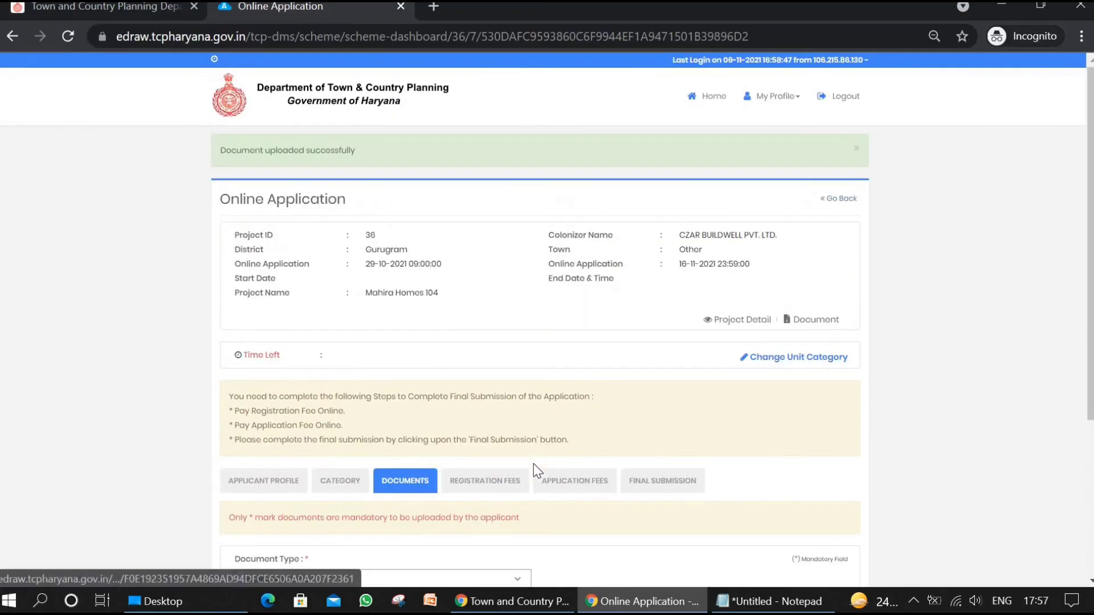
Step: Upload 1.PNG as the Passport Size Pic in the application's documents section
{"action": "scroll", "coordinate": [546, 444], "scroll_direction": "down", "scroll_amount": 4}
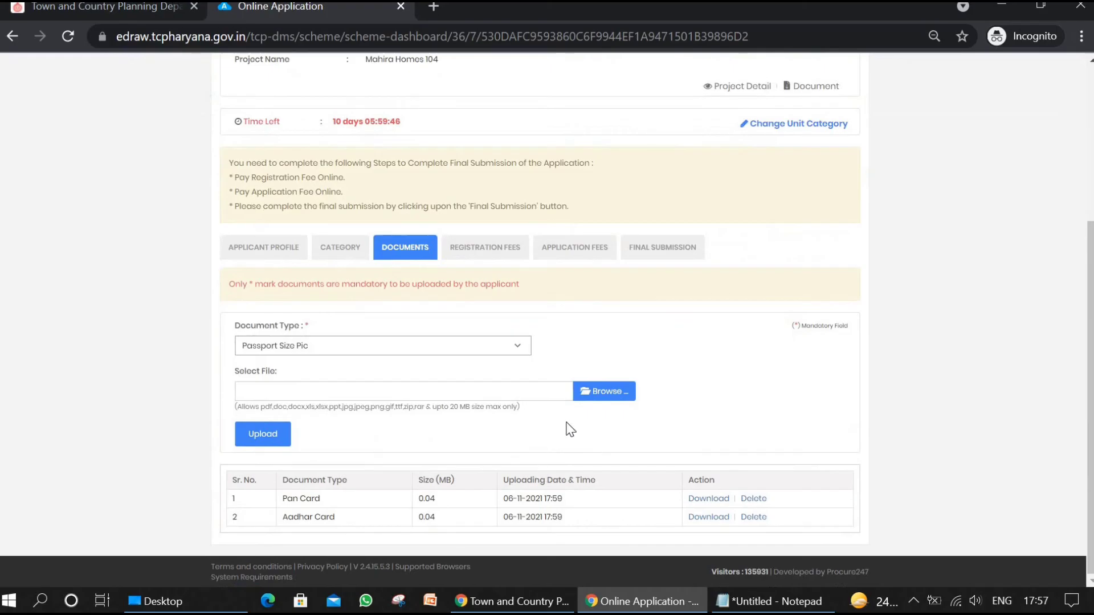
{"action": "left_click", "coordinate": [603, 395]}
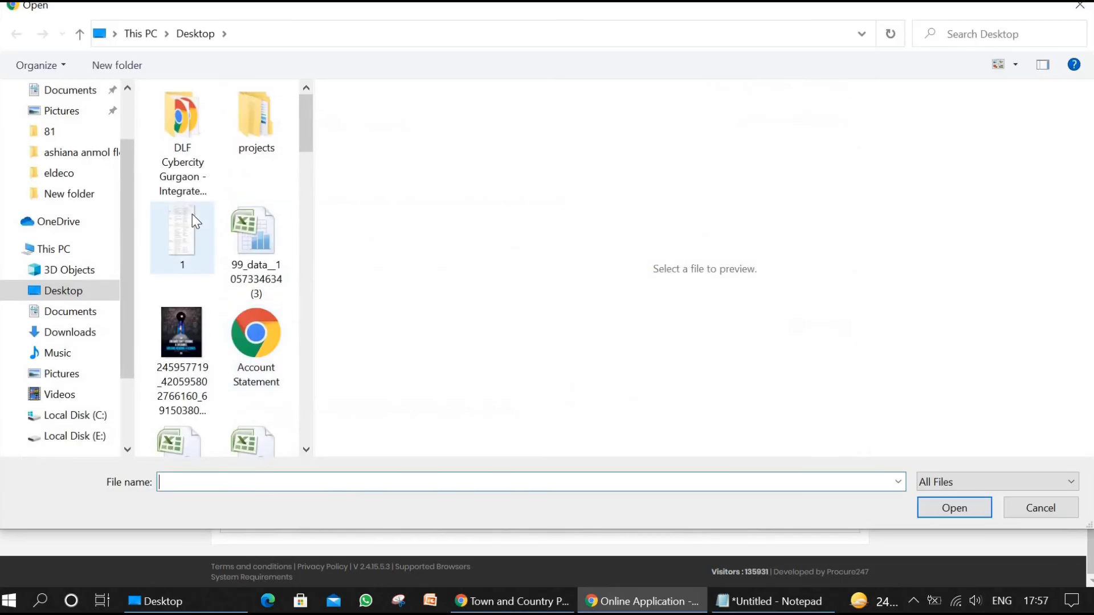
{"action": "double_click", "coordinate": [192, 215]}
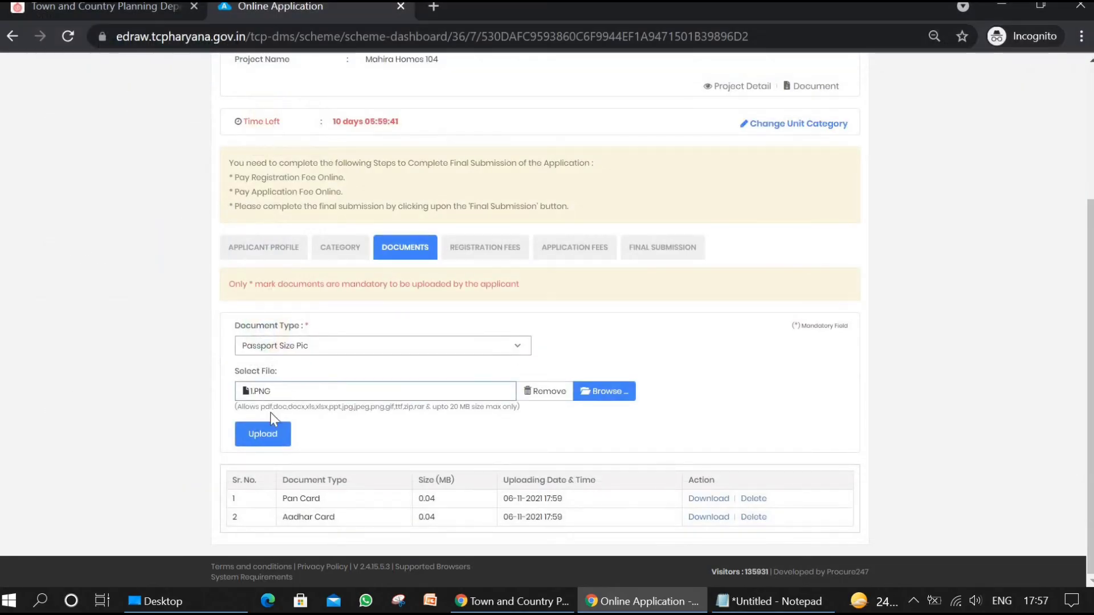
{"action": "left_click", "coordinate": [262, 434]}
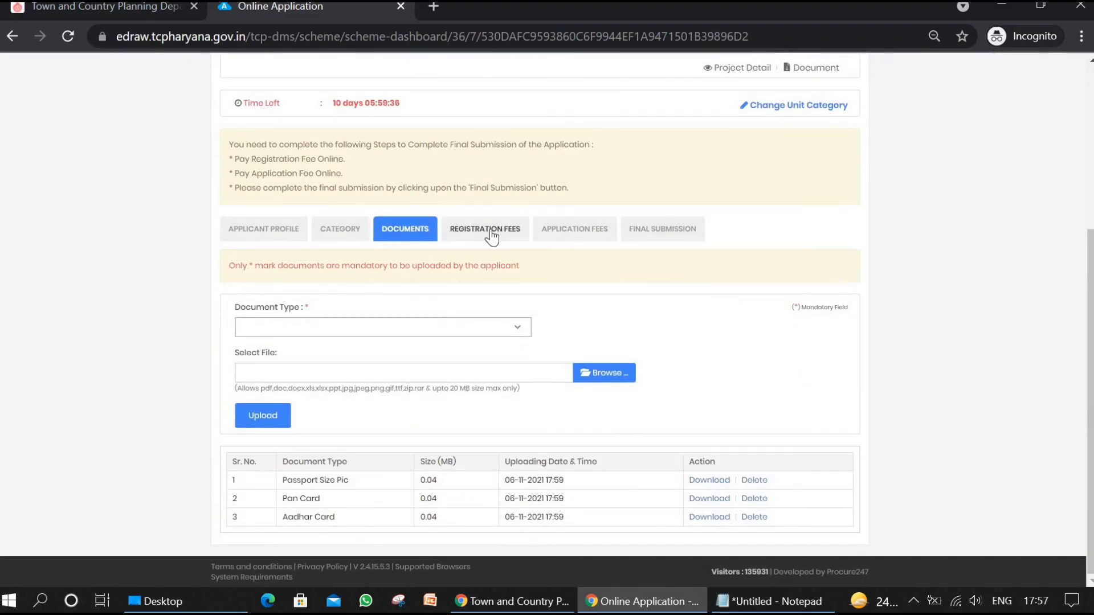
Step: Open the registration fees section and set its unit category to 2 BHK (Type-2 BHK + UTILITY -II)
{"action": "left_click", "coordinate": [471, 231]}
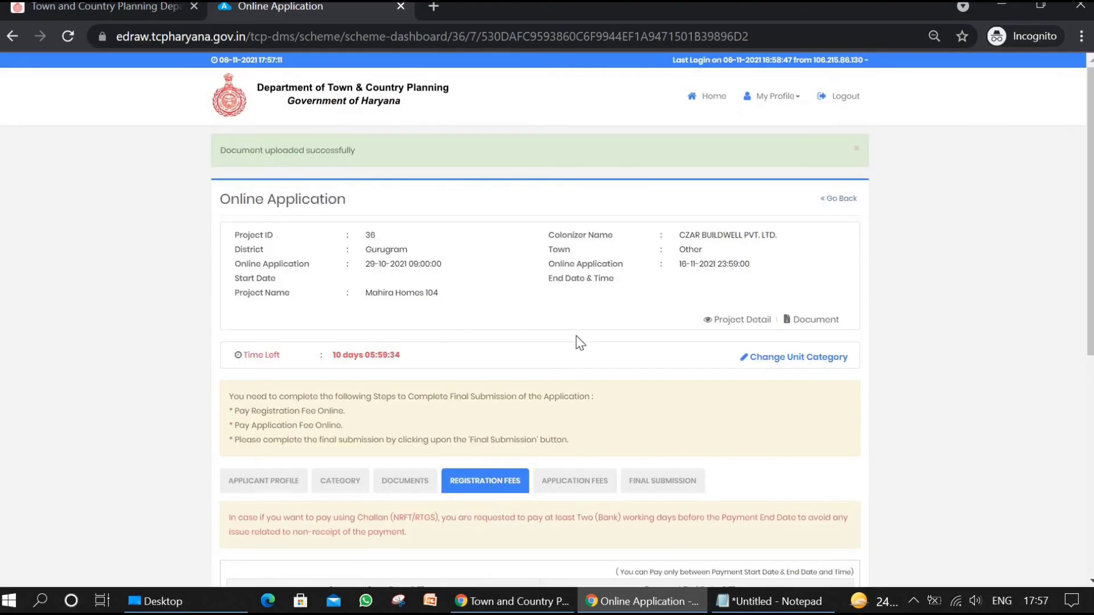
{"action": "scroll", "coordinate": [601, 372], "scroll_direction": "down", "scroll_amount": 3}
{"action": "scroll", "coordinate": [601, 372], "scroll_direction": "down", "scroll_amount": 4}
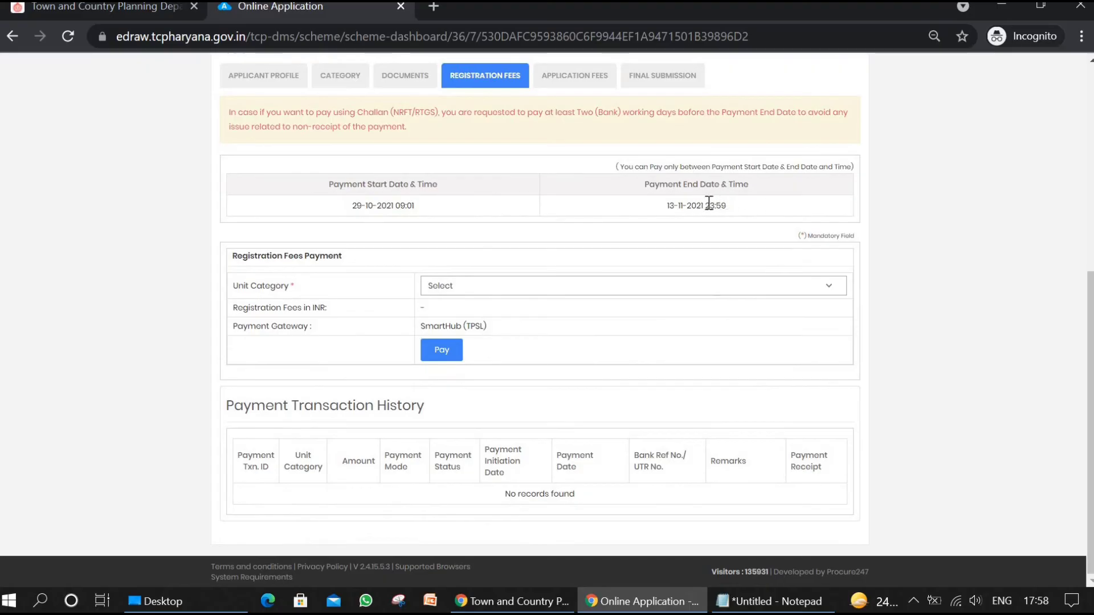
{"action": "left_click", "coordinate": [473, 279]}
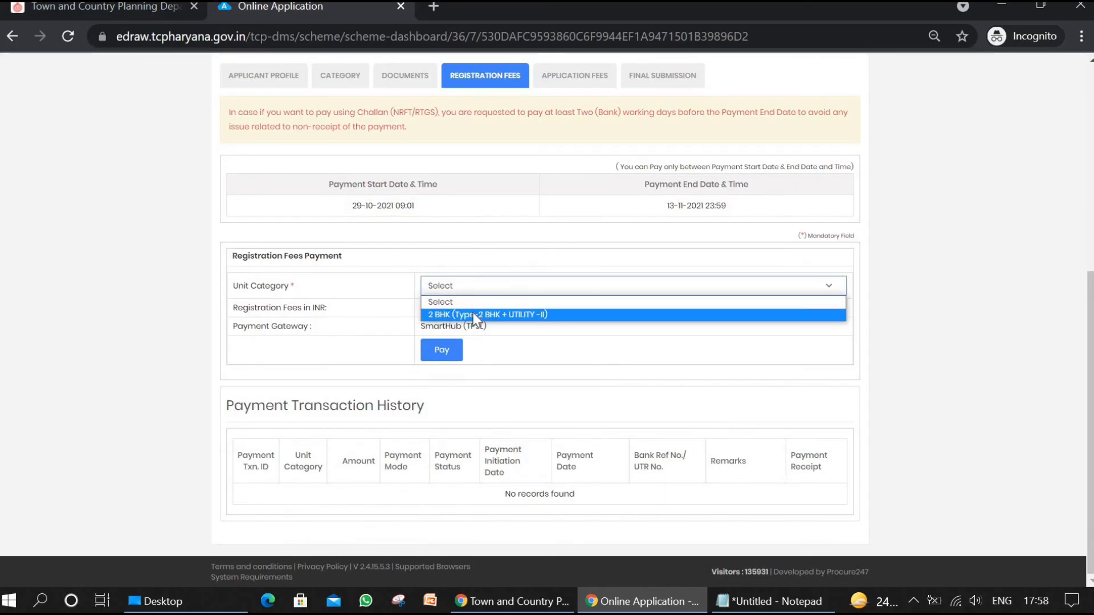
{"action": "left_click", "coordinate": [472, 313]}
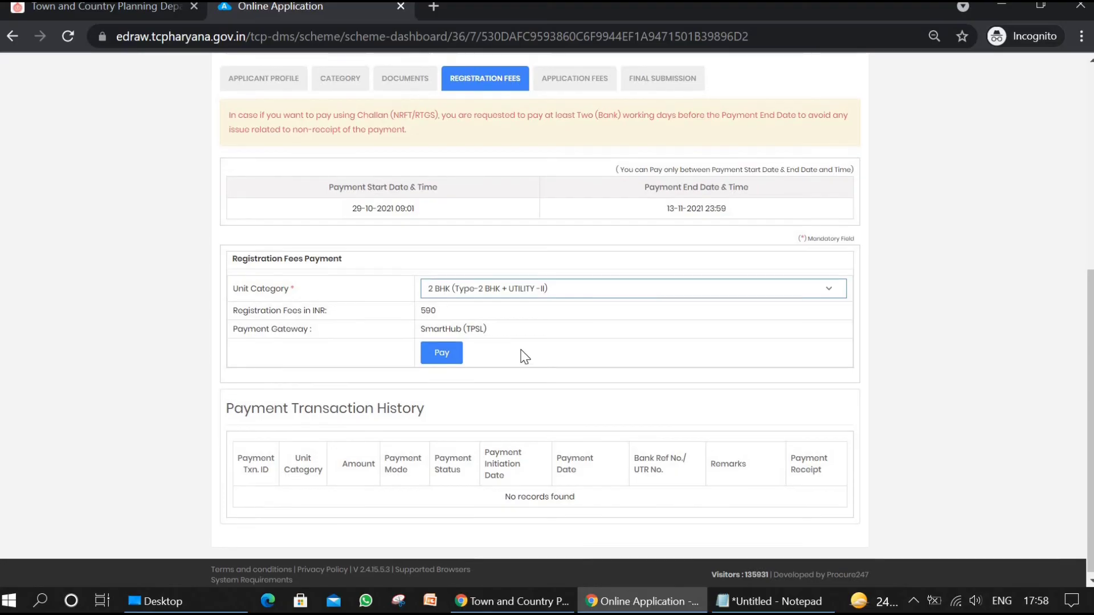
Step: Open the application fees section and choose 2 BHK (Type-2 BHK + UTILITY -II) as the unit category for the payment
{"action": "scroll", "coordinate": [520, 354], "scroll_direction": "up", "scroll_amount": 1}
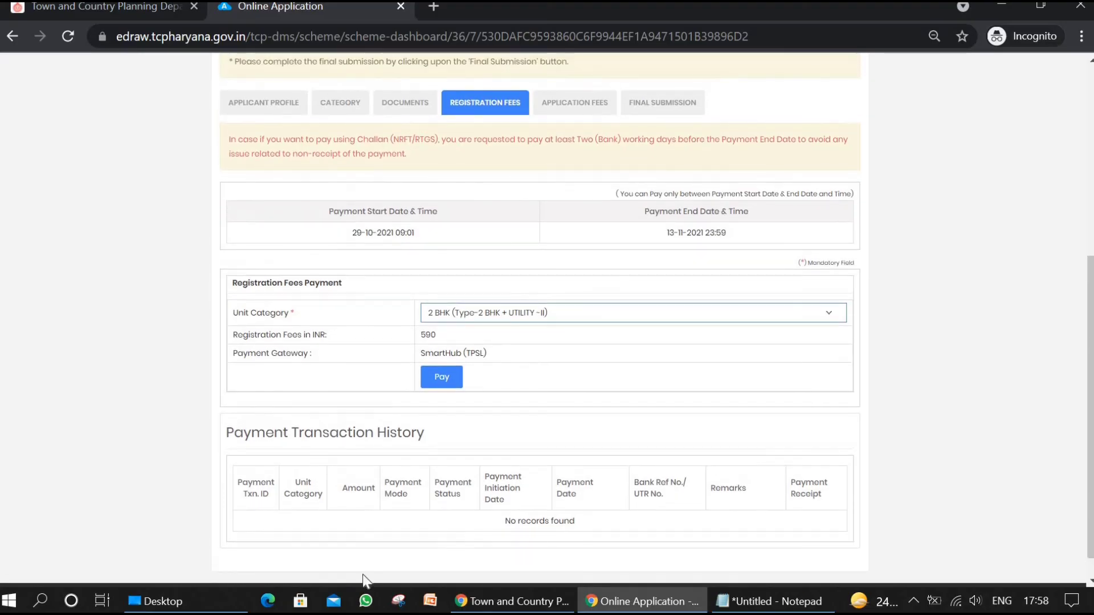
{"action": "left_click", "coordinate": [575, 103]}
{"action": "scroll", "coordinate": [597, 340], "scroll_direction": "down", "scroll_amount": 5}
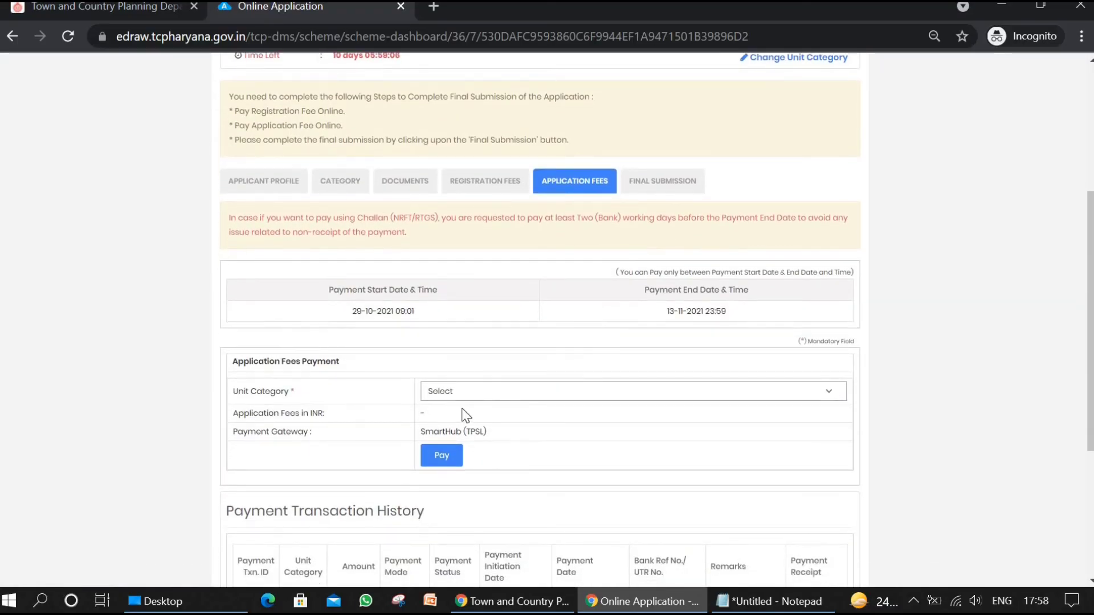
{"action": "left_click", "coordinate": [456, 394]}
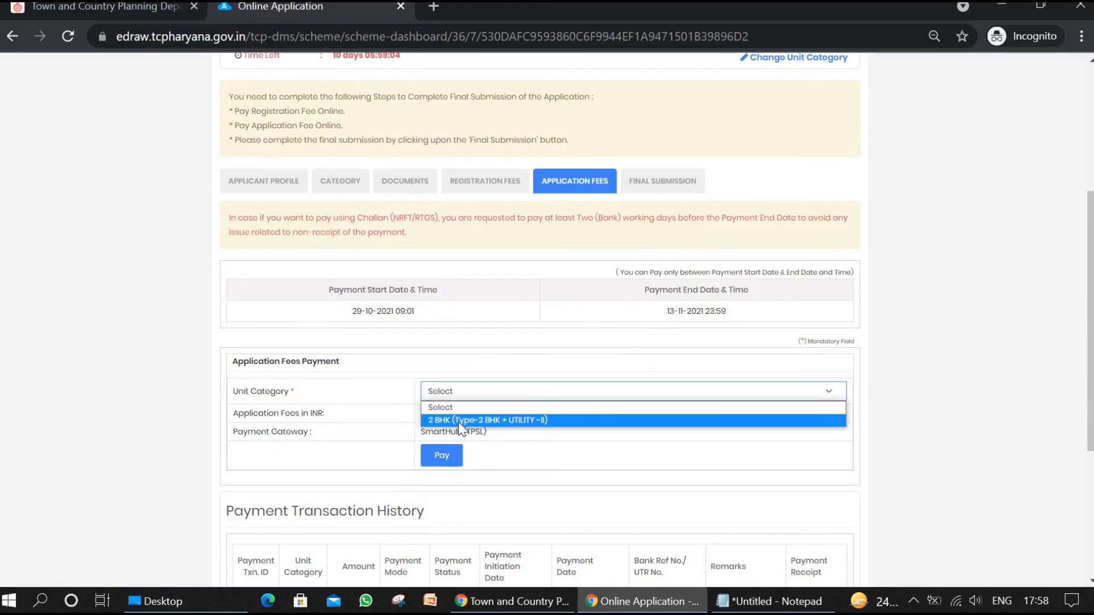
{"action": "left_click", "coordinate": [458, 421]}
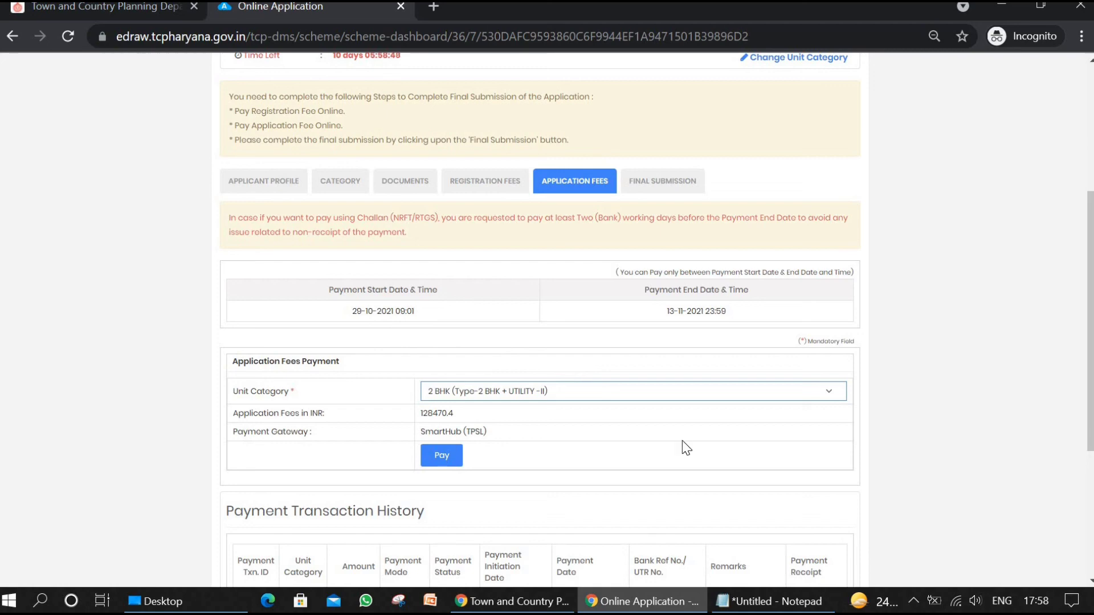
{"action": "scroll", "coordinate": [683, 445], "scroll_direction": "down", "scroll_amount": 4}
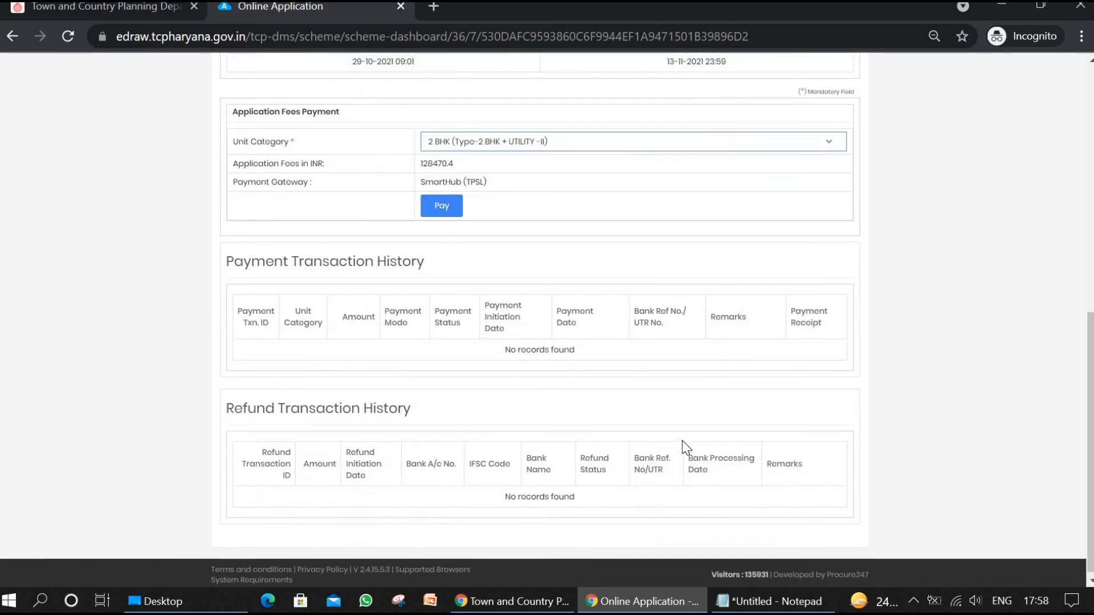
Step: Review the final submission summary, including applicant details, category, reference documents, payment detail and declaration
{"action": "scroll", "coordinate": [682, 440], "scroll_direction": "up", "scroll_amount": 8}
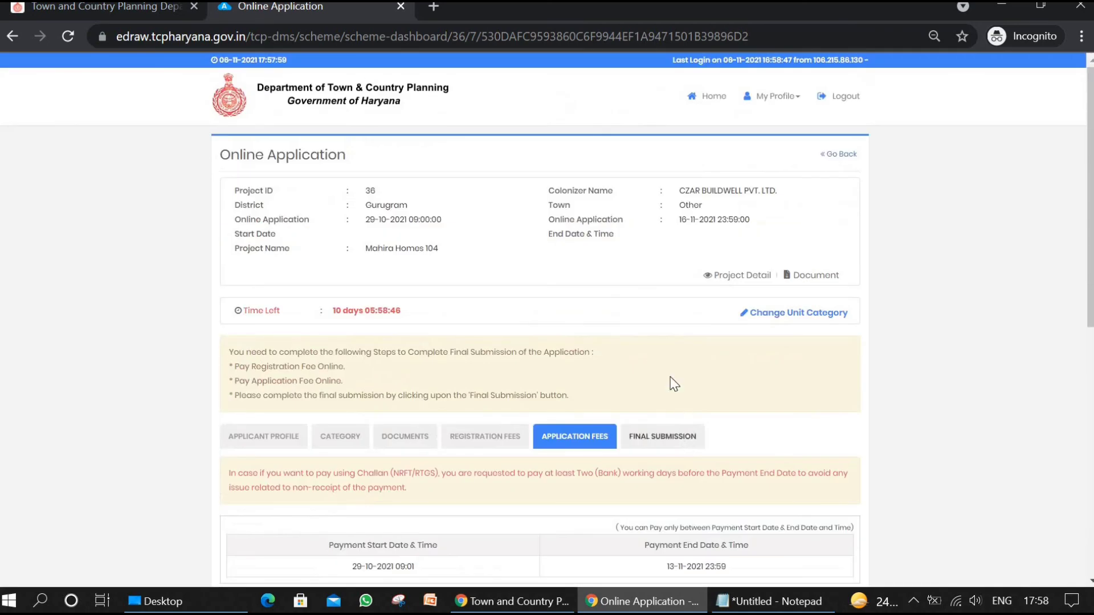
{"action": "left_click", "coordinate": [653, 439]}
{"action": "scroll", "coordinate": [652, 440], "scroll_direction": "down", "scroll_amount": 1}
{"action": "scroll", "coordinate": [647, 430], "scroll_direction": "down", "scroll_amount": 7}
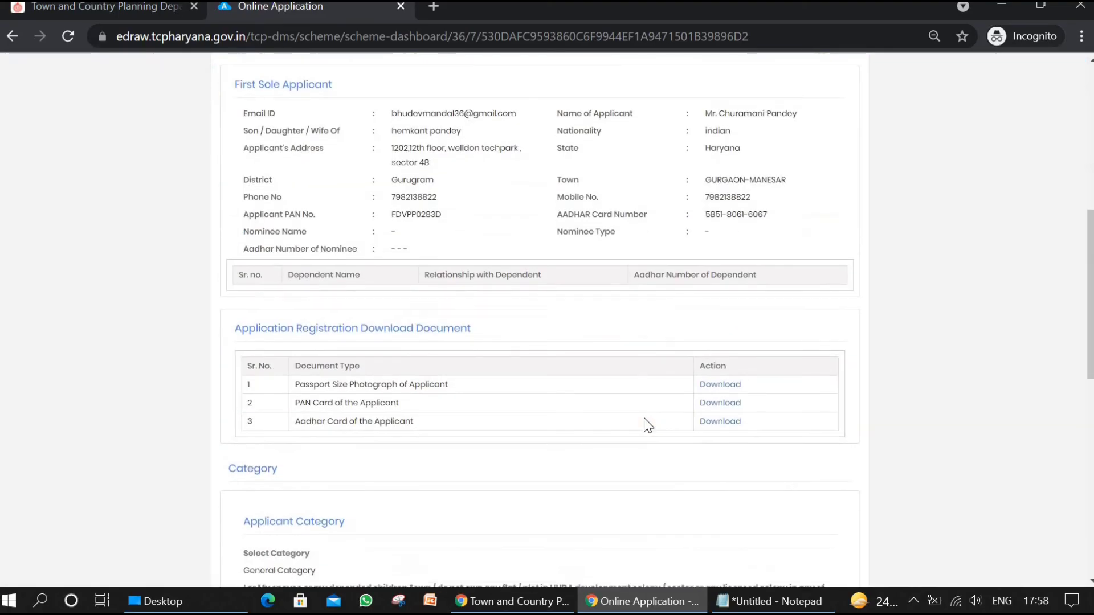
{"action": "scroll", "coordinate": [647, 426], "scroll_direction": "down", "scroll_amount": 1}
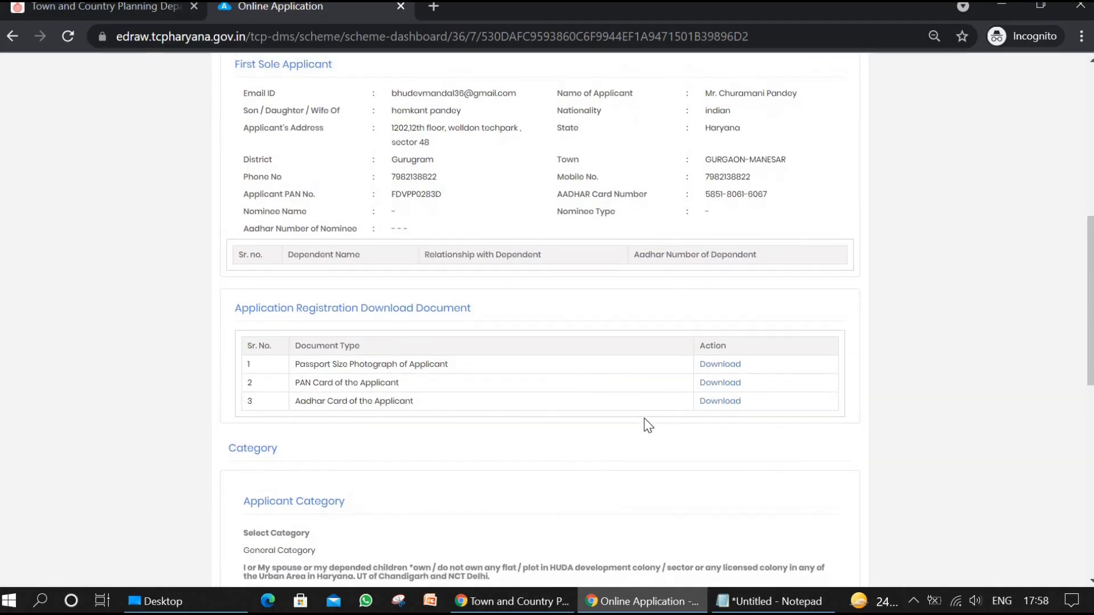
{"action": "scroll", "coordinate": [648, 426], "scroll_direction": "up", "scroll_amount": 2}
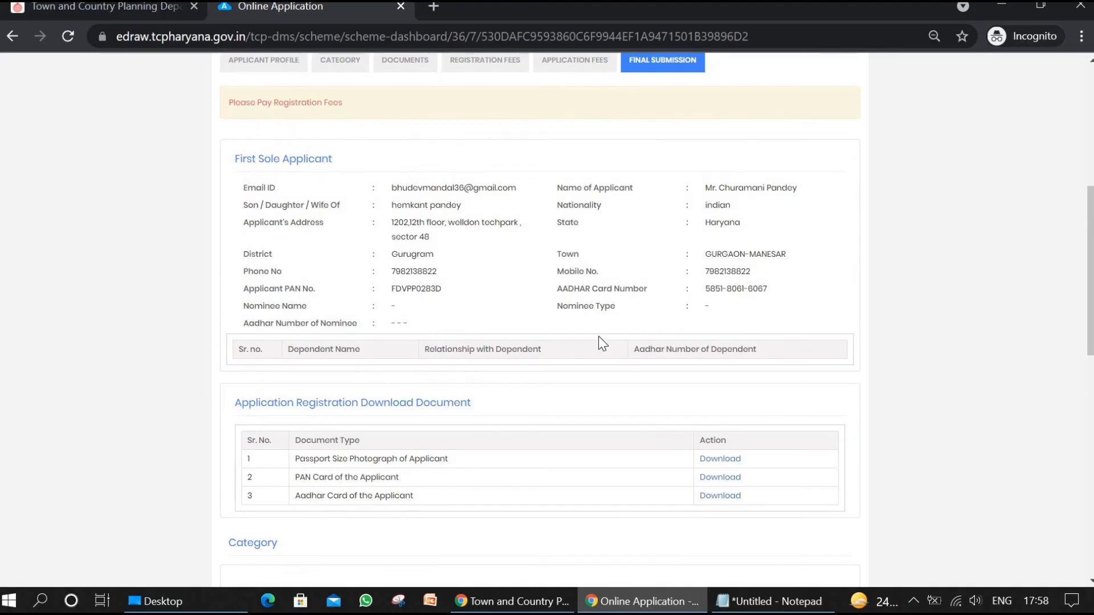
{"action": "scroll", "coordinate": [598, 336], "scroll_direction": "down", "scroll_amount": 3}
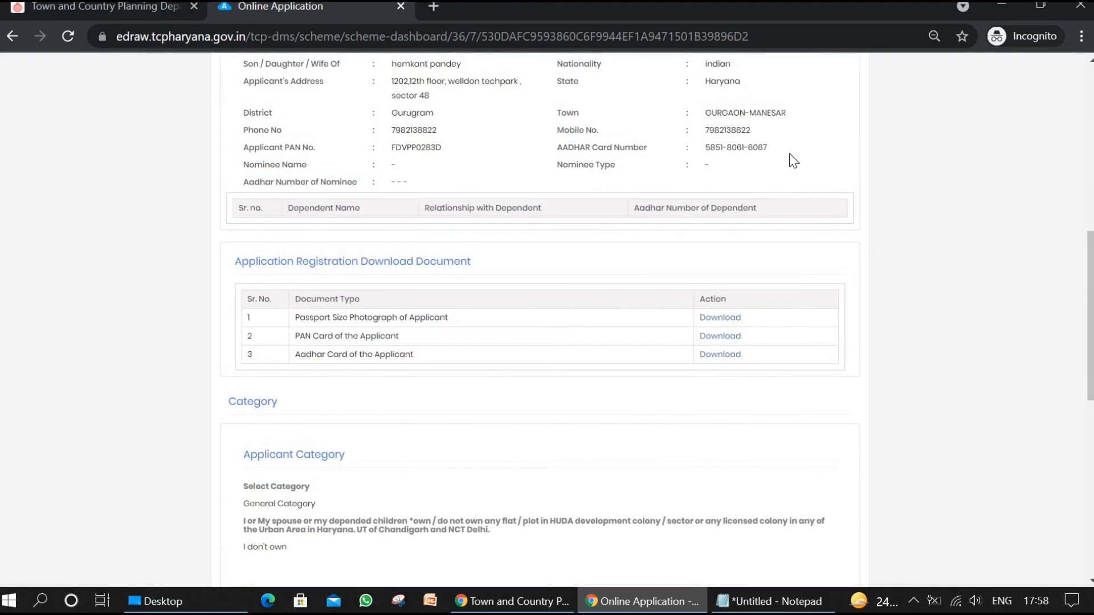
{"action": "scroll", "coordinate": [793, 161], "scroll_direction": "down", "scroll_amount": 10}
{"action": "scroll", "coordinate": [793, 160], "scroll_direction": "up", "scroll_amount": 3}
{"action": "scroll", "coordinate": [793, 161], "scroll_direction": "down", "scroll_amount": 3}
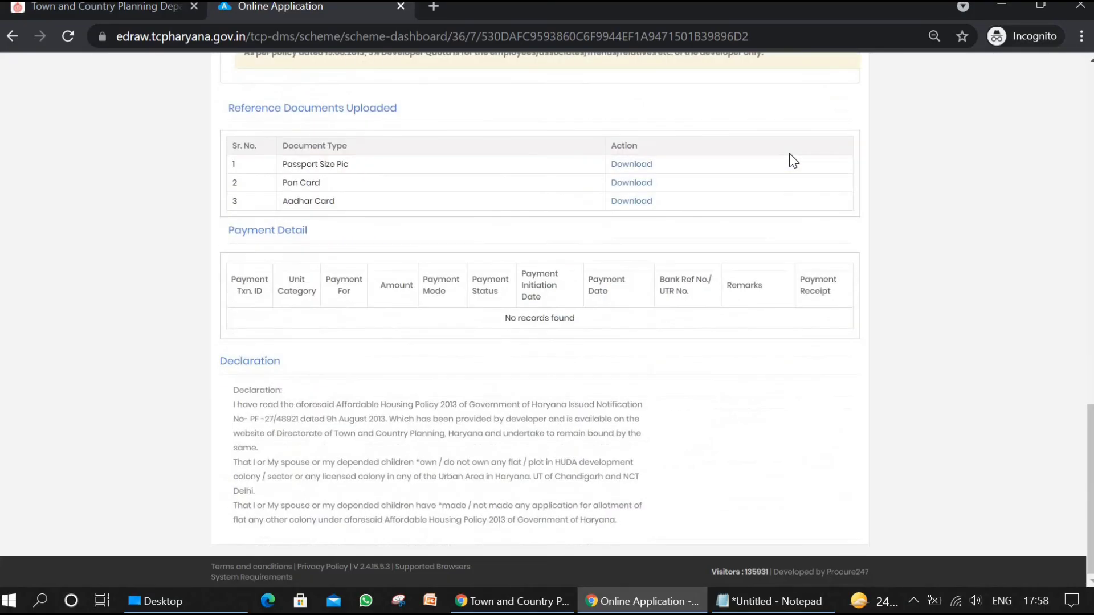
{"action": "scroll", "coordinate": [793, 161], "scroll_direction": "up", "scroll_amount": 15}
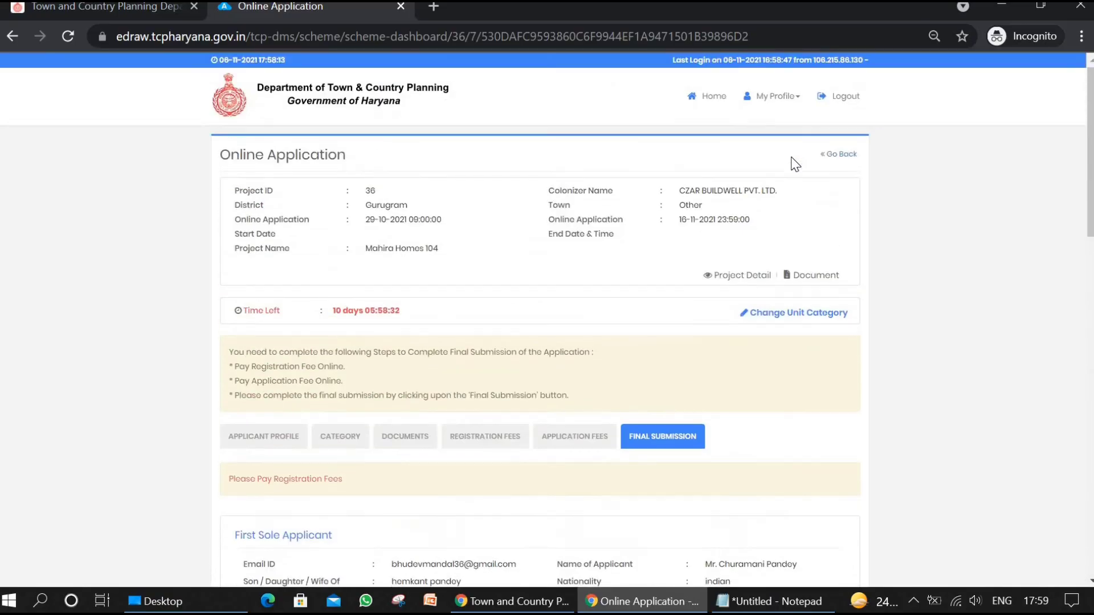
{"action": "scroll", "coordinate": [794, 164], "scroll_direction": "down", "scroll_amount": 15}
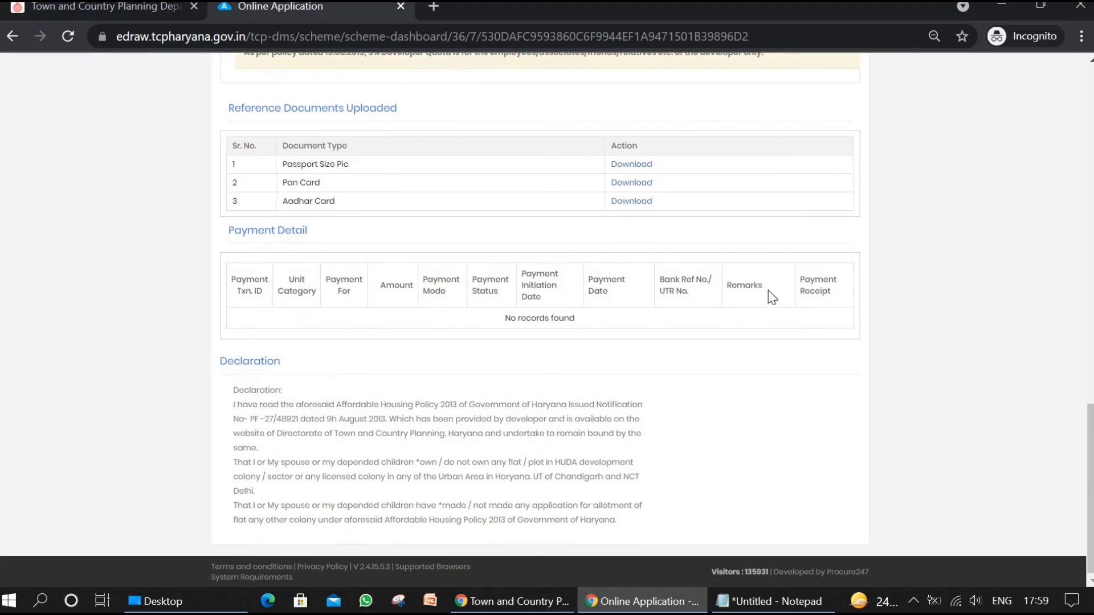
{"action": "scroll", "coordinate": [772, 297], "scroll_direction": "up", "scroll_amount": 1}
{"action": "scroll", "coordinate": [772, 296], "scroll_direction": "up", "scroll_amount": 1}
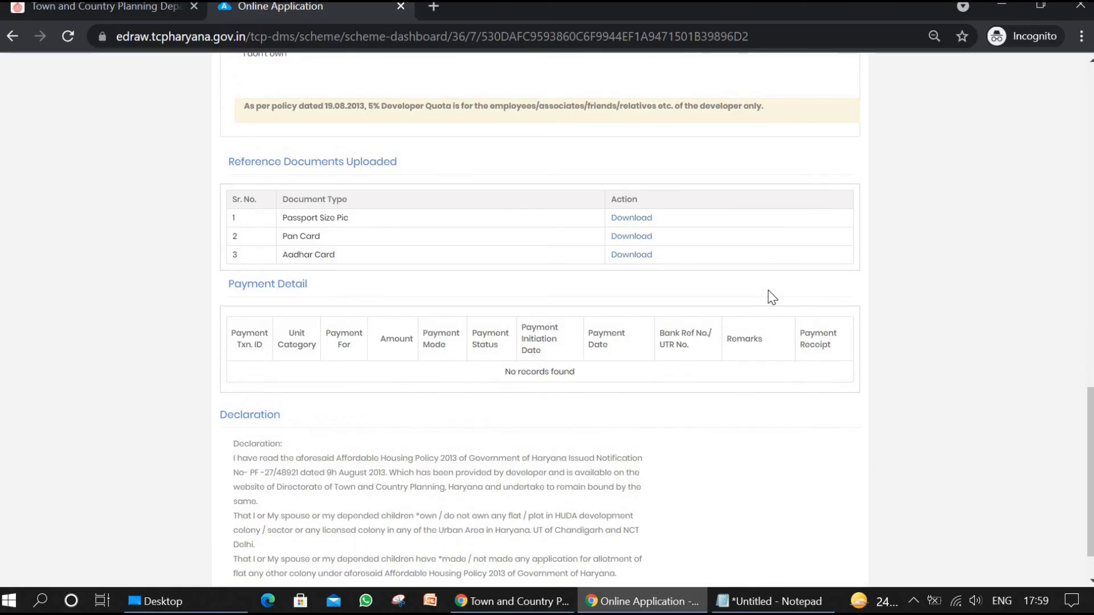
{"action": "scroll", "coordinate": [772, 296], "scroll_direction": "up", "scroll_amount": 3}
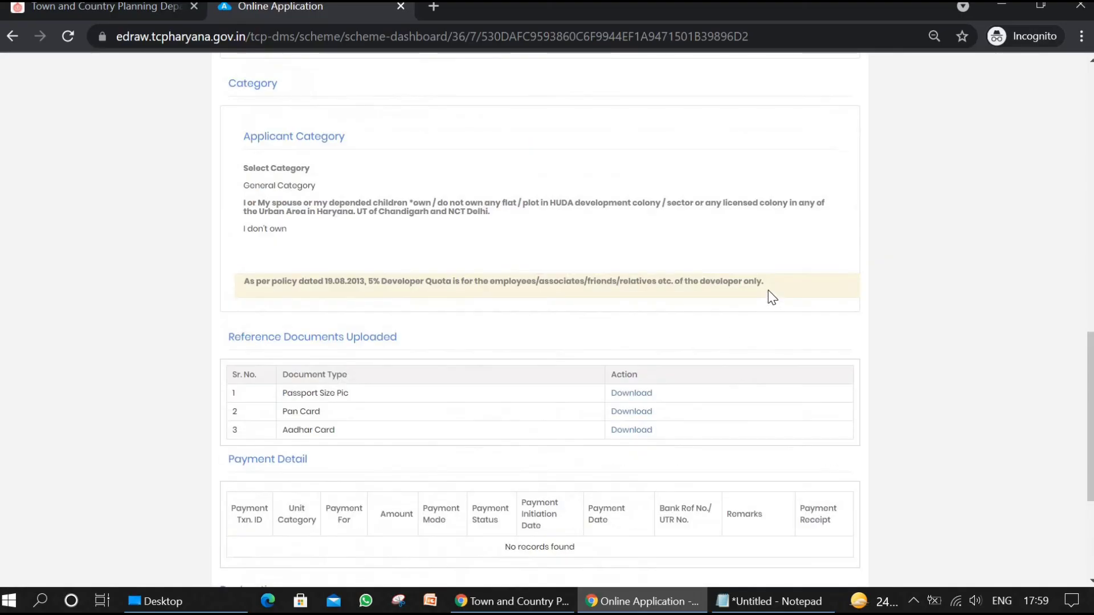